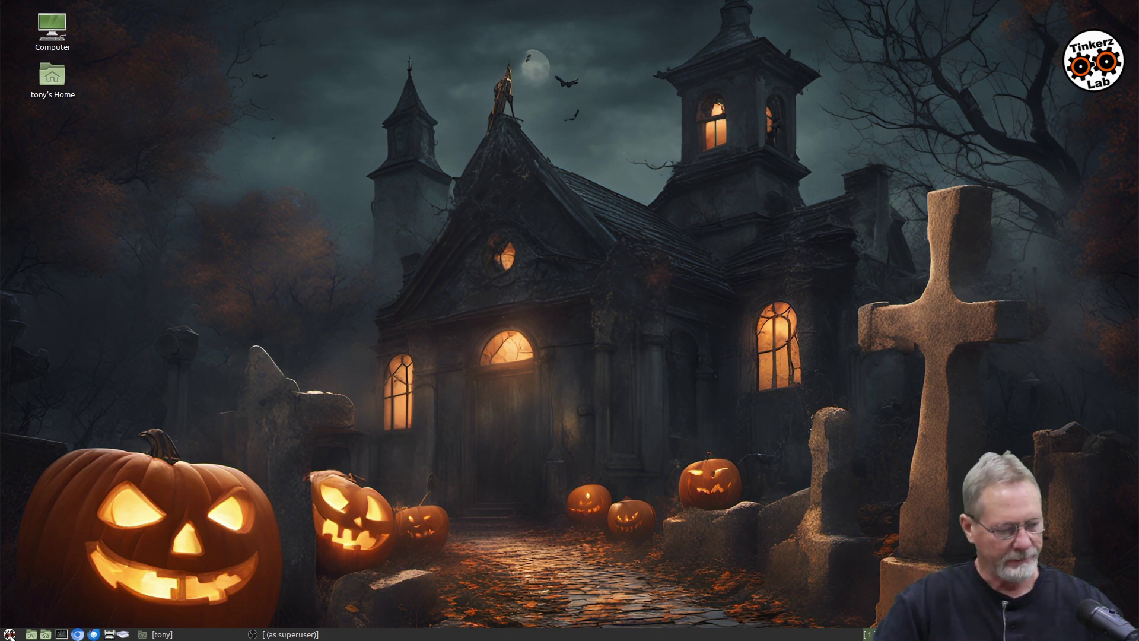
Launch the GNU Image Manipulation Program.
click(9, 634)
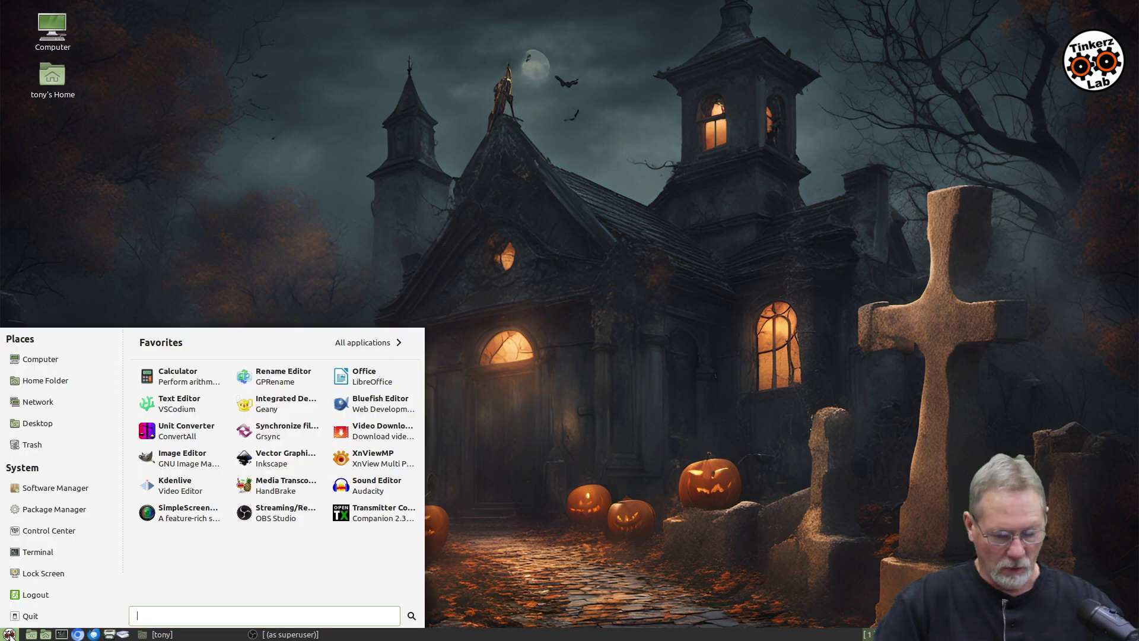
click(176, 467)
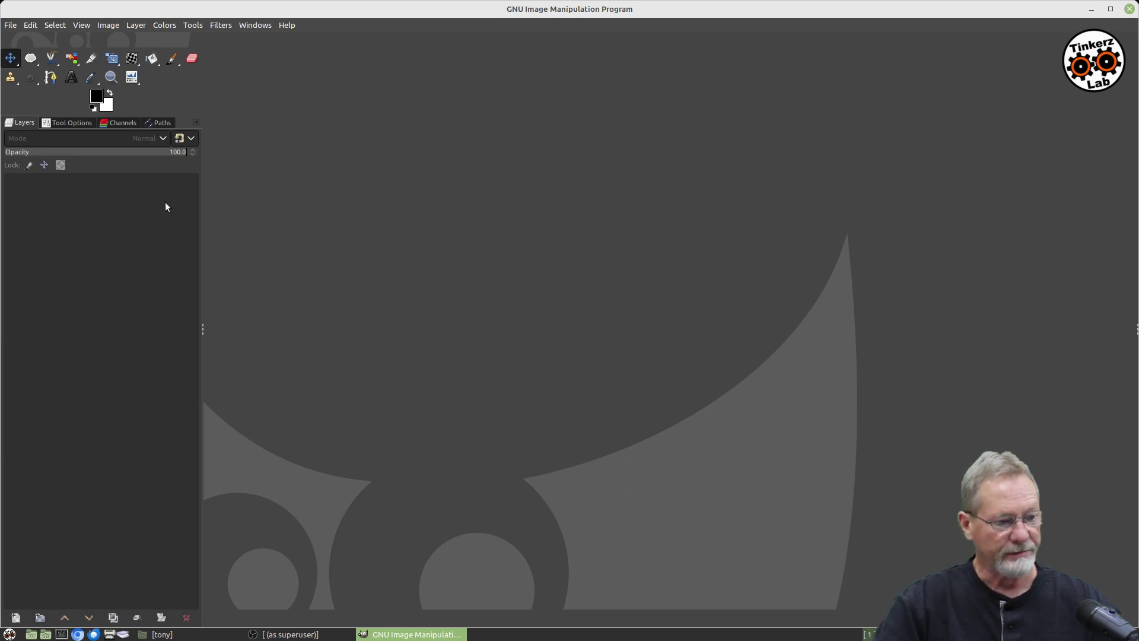
Open eye_color_complete_green_1920x1080.jpg and eye_color_complete_red_1920x1080.jpg as layers from tinkerzlab's gimp_color_and_alpha_channels/assets folder and fit the image in the window.
click(10, 27)
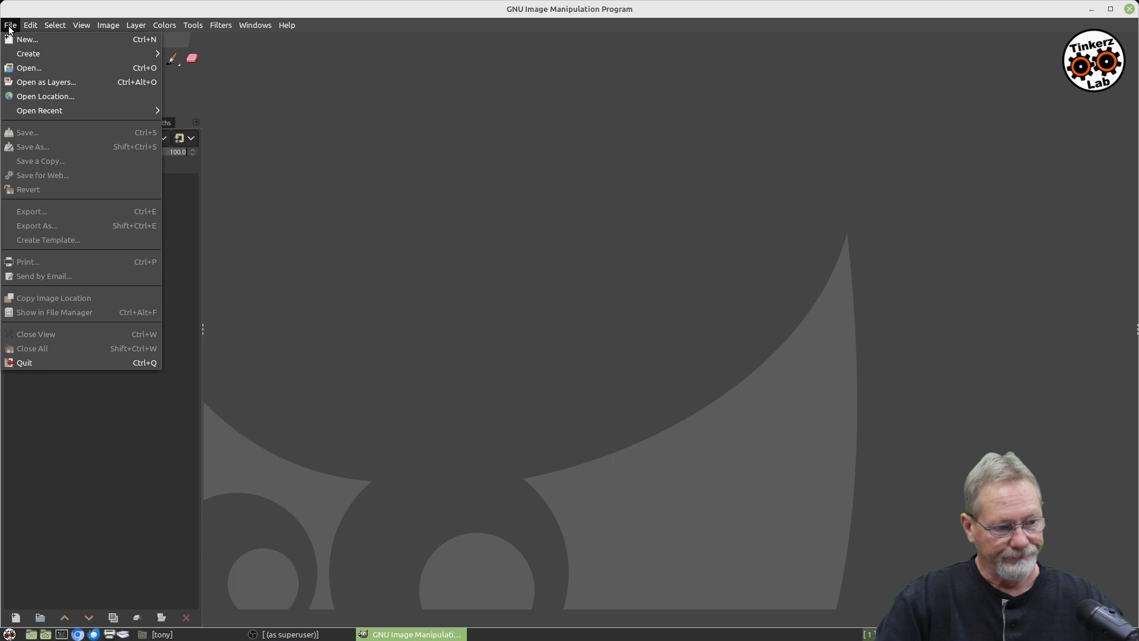
click(42, 83)
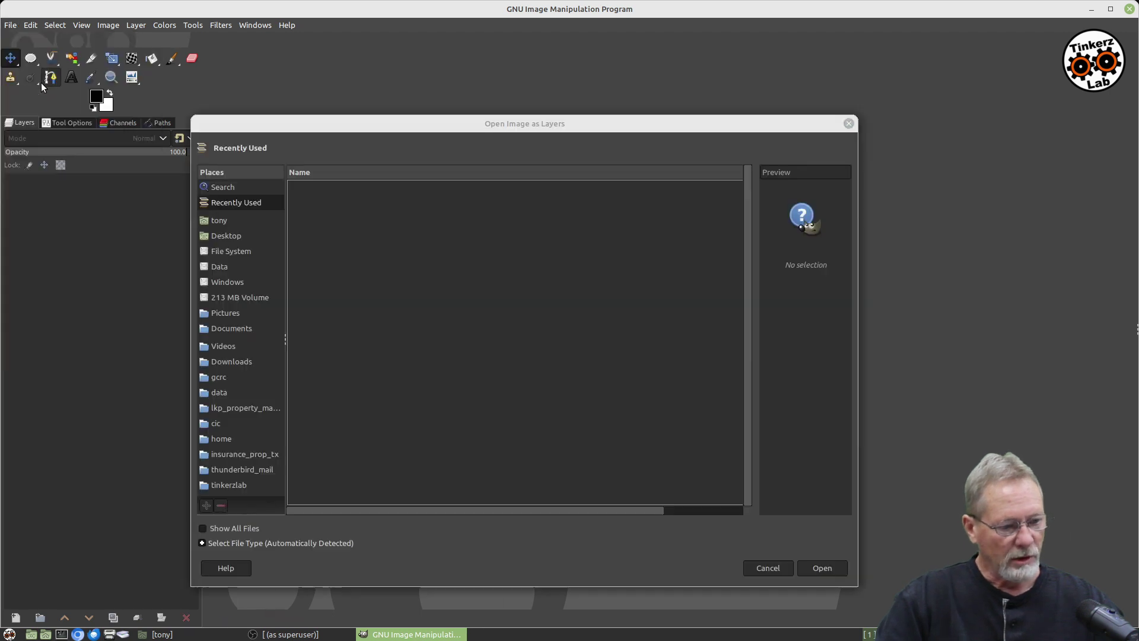
click(228, 486)
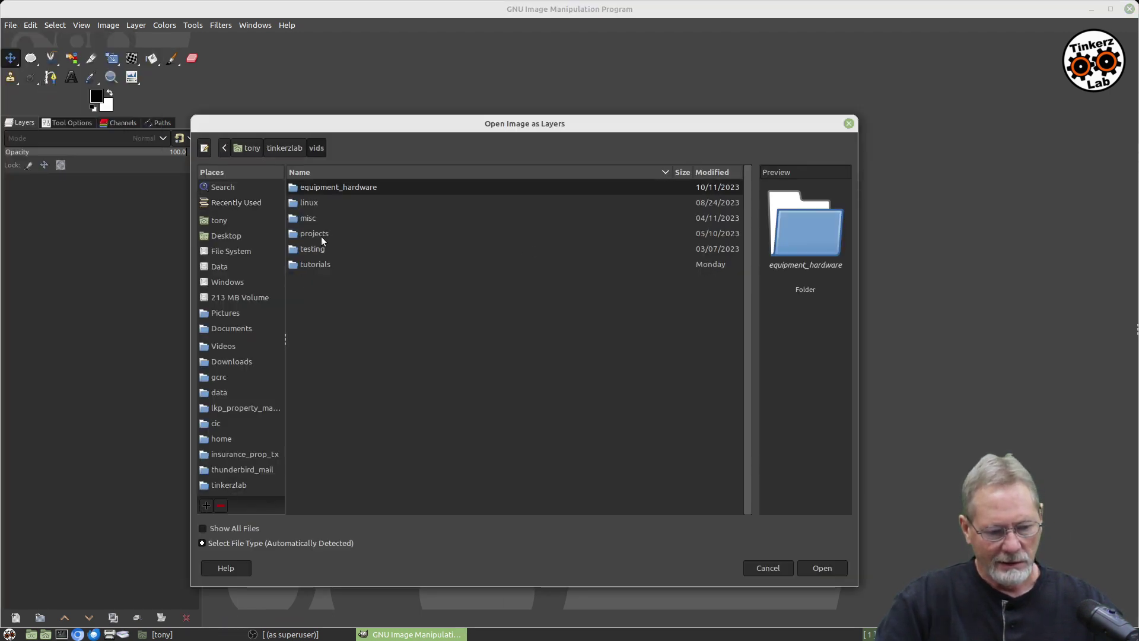
double_click(315, 266)
double_click(314, 204)
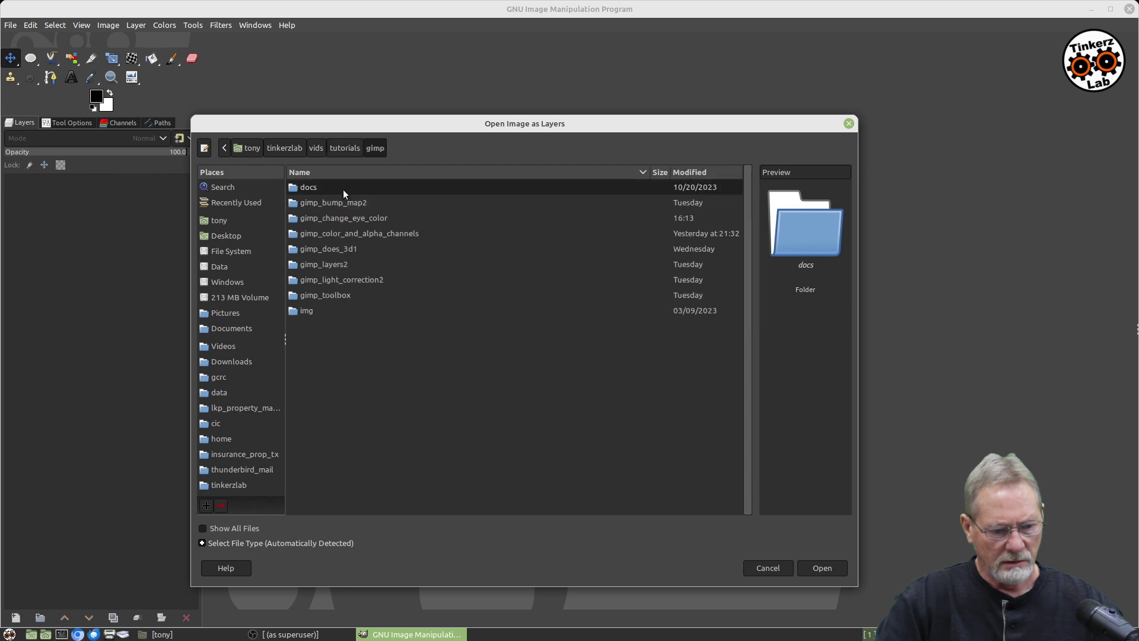
double_click(338, 233)
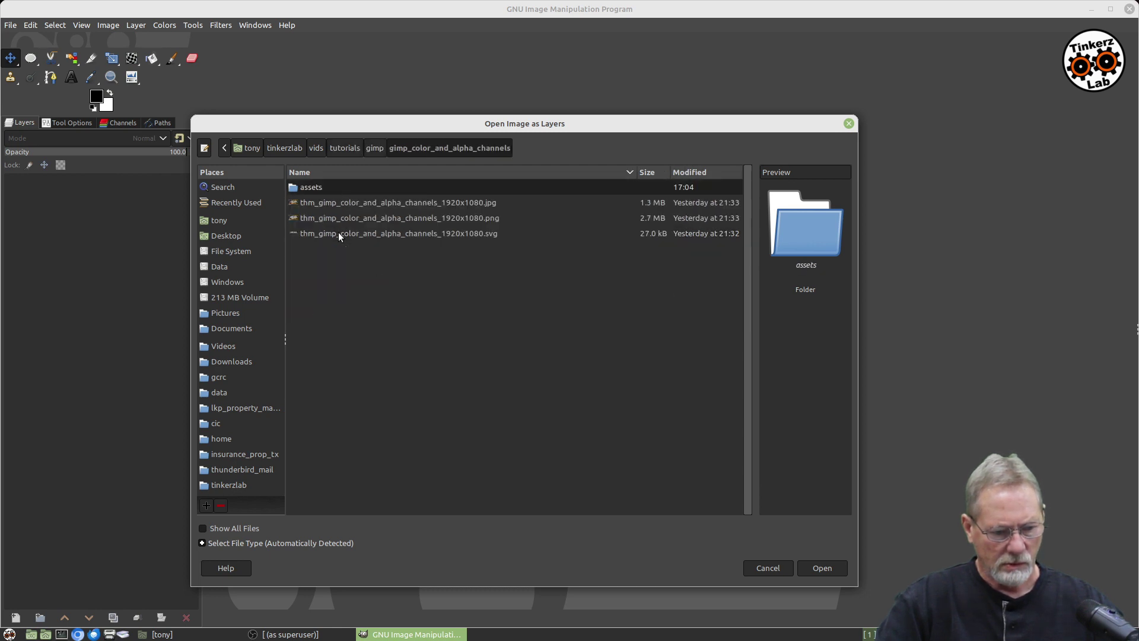
double_click(322, 186)
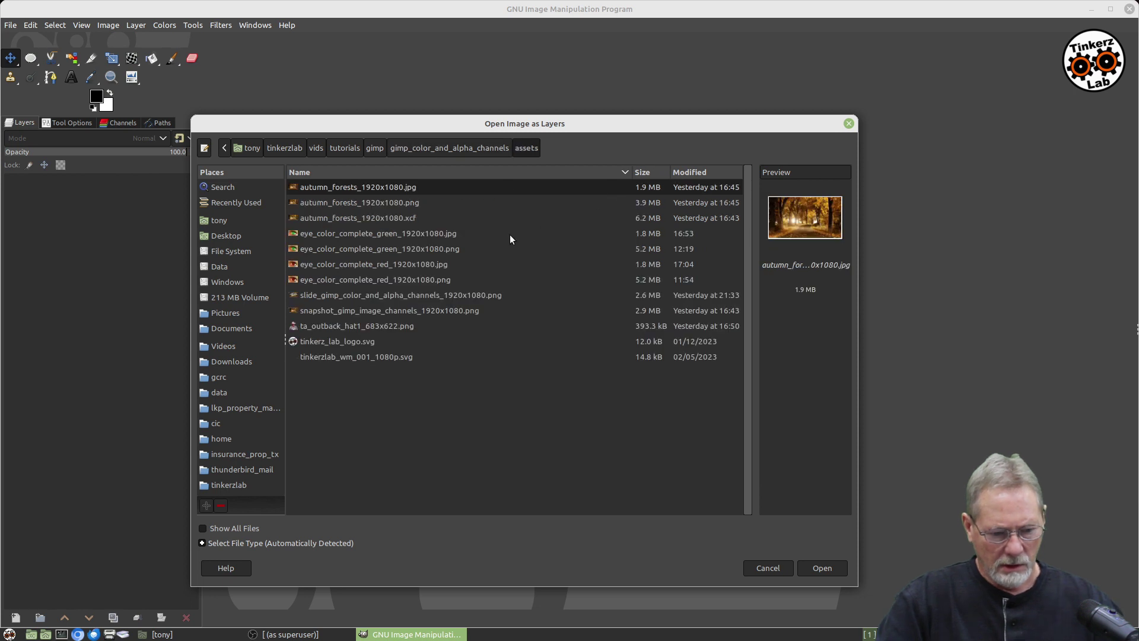
click(446, 234)
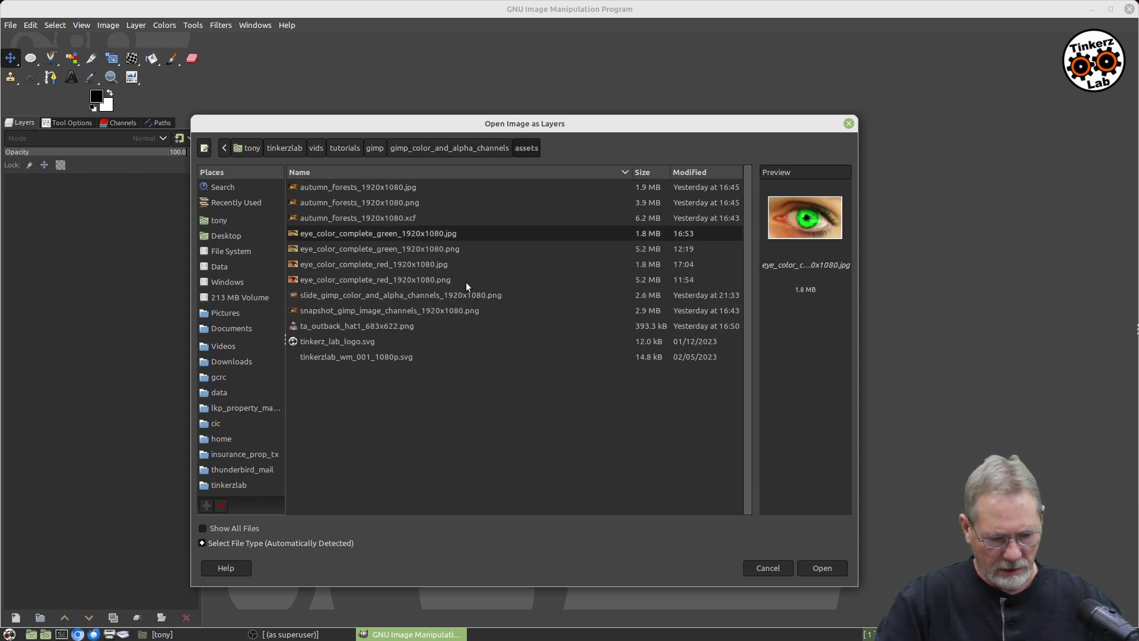
ctrl+click(410, 263)
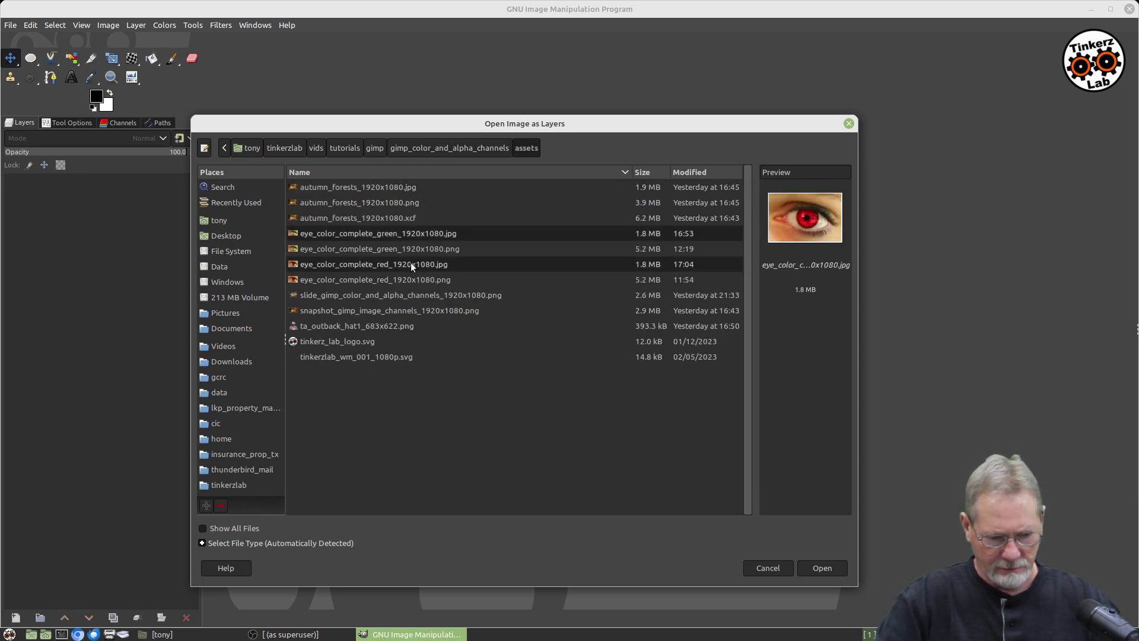
click(820, 566)
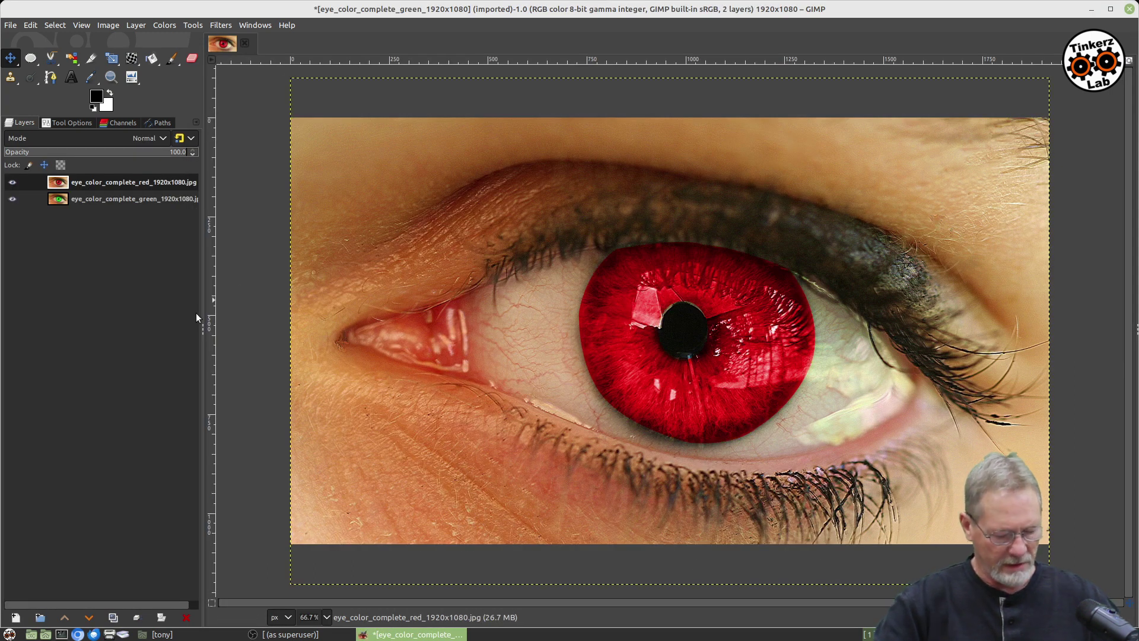
key(shift+ctrl+j)
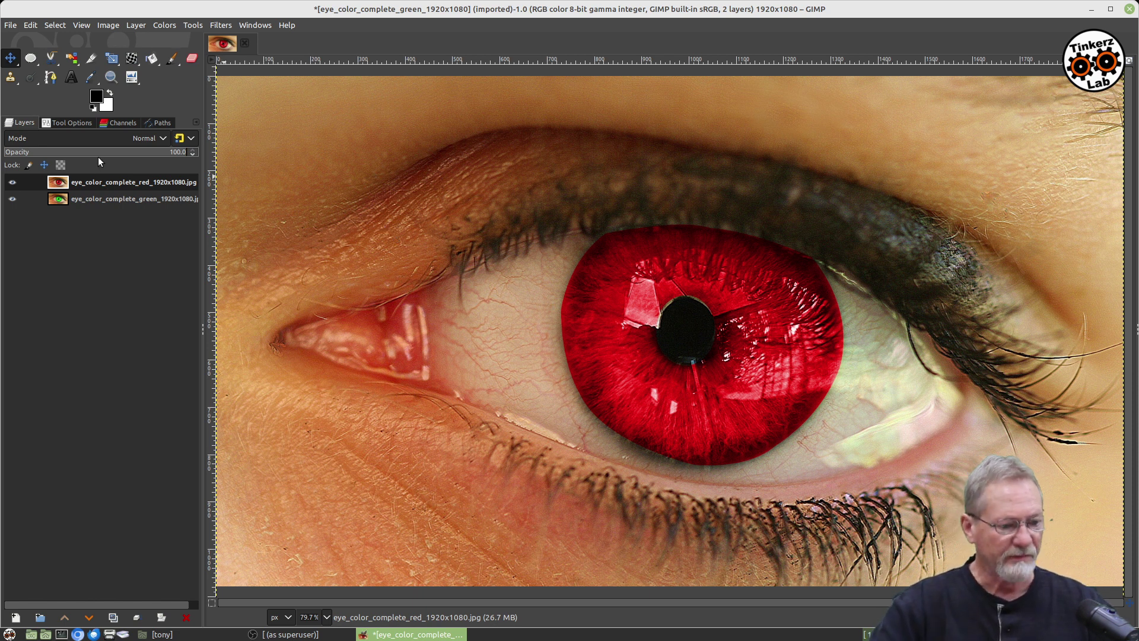
Compare the eye image with its red, green and blue channels hidden one at a time.
click(117, 123)
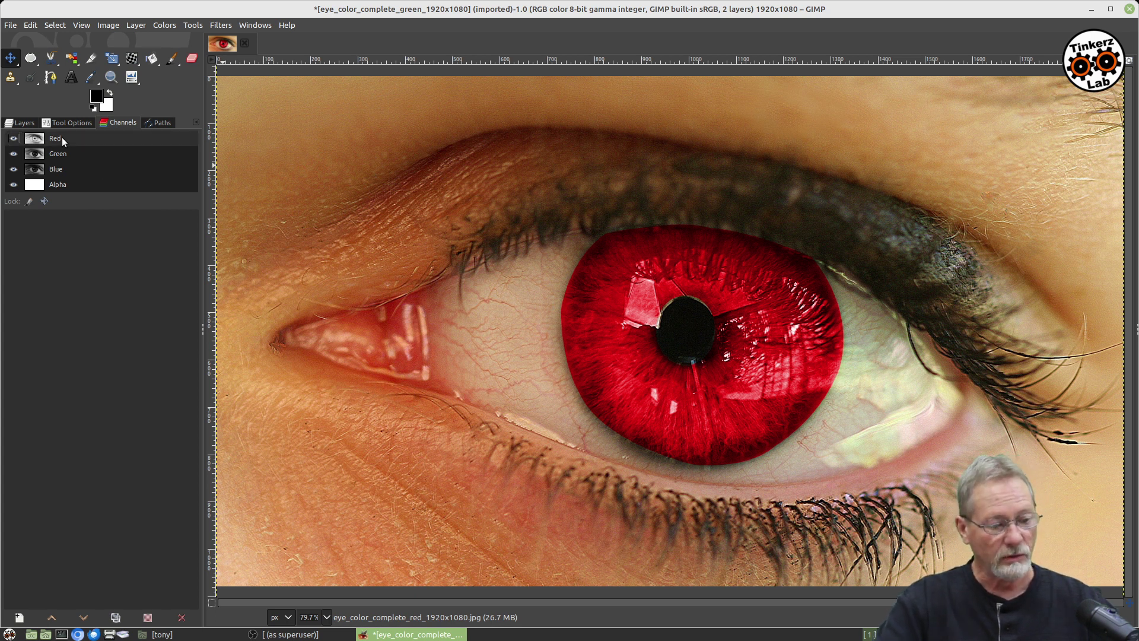
click(18, 139)
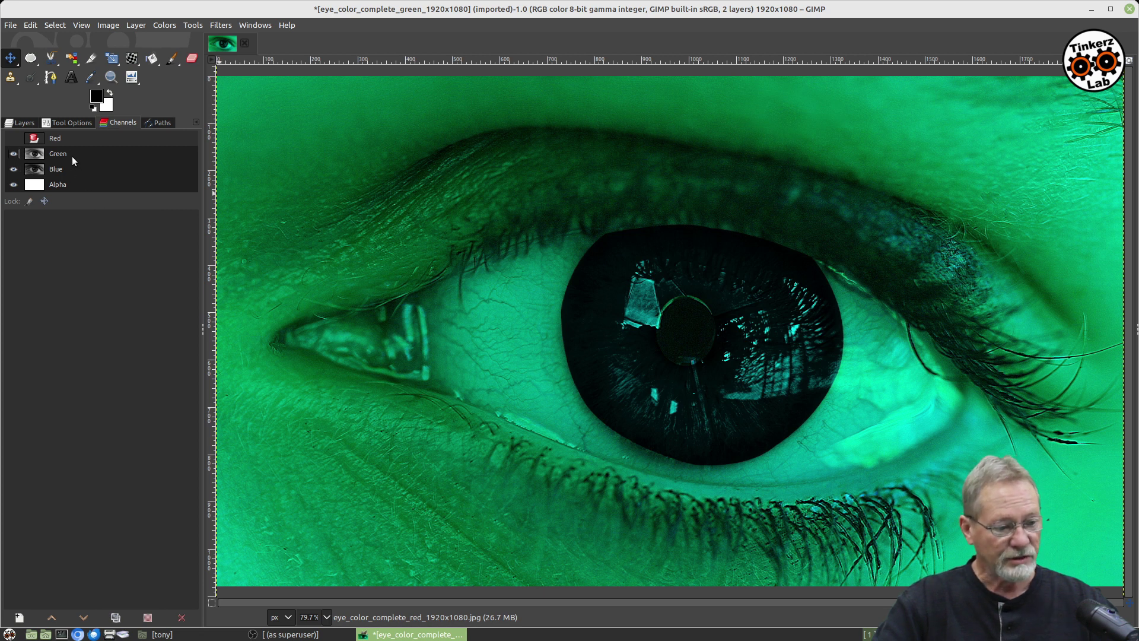
click(14, 139)
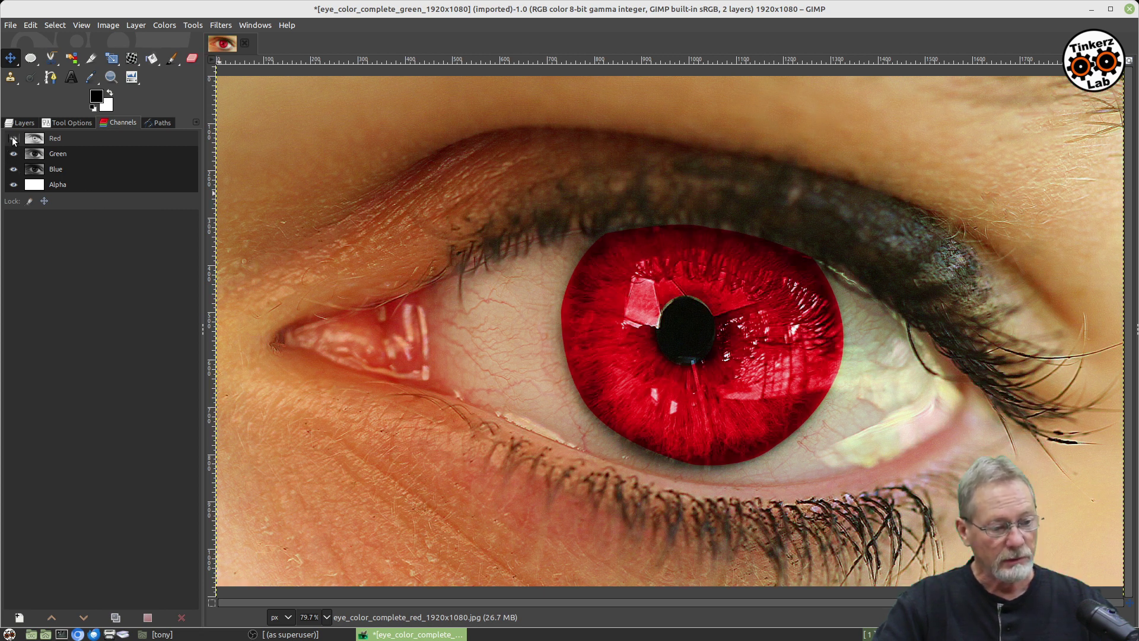
click(13, 153)
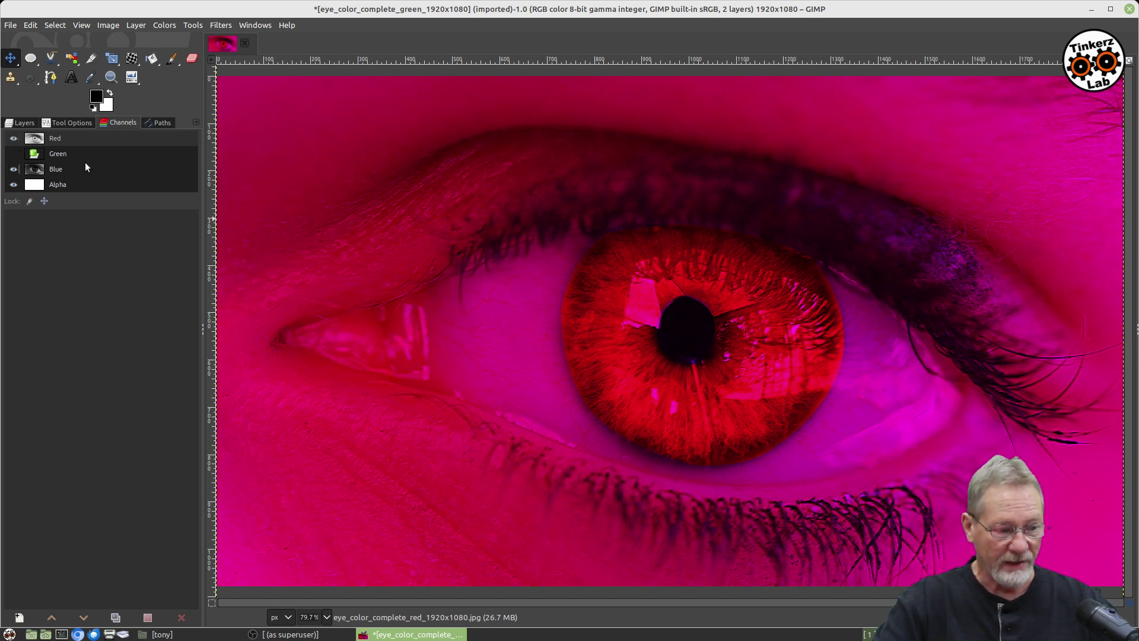
click(14, 153)
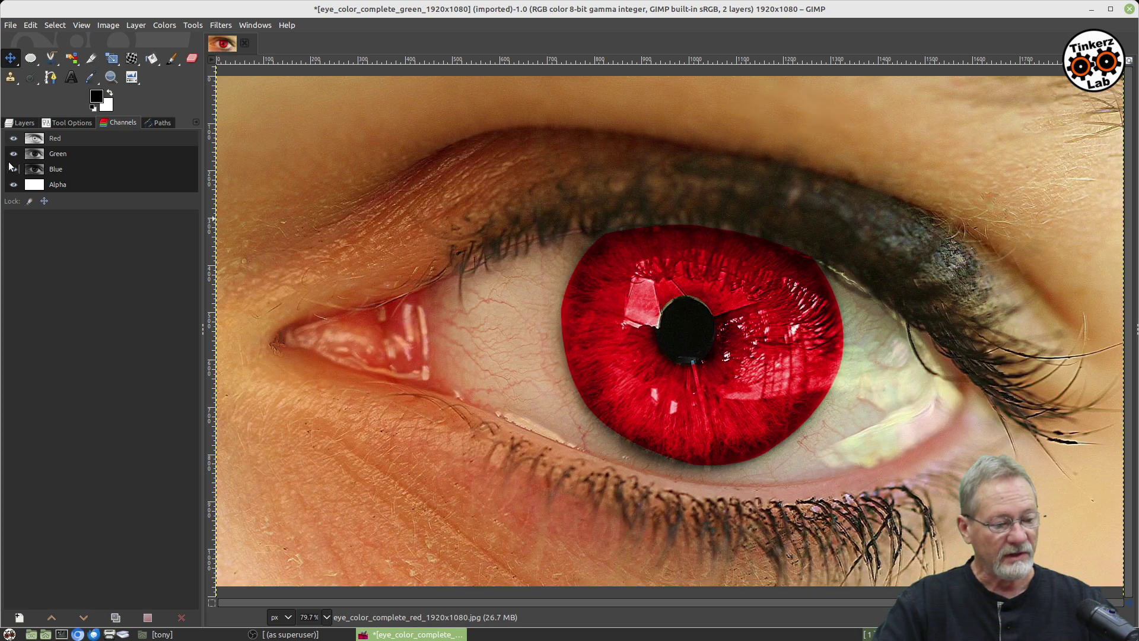
click(13, 169)
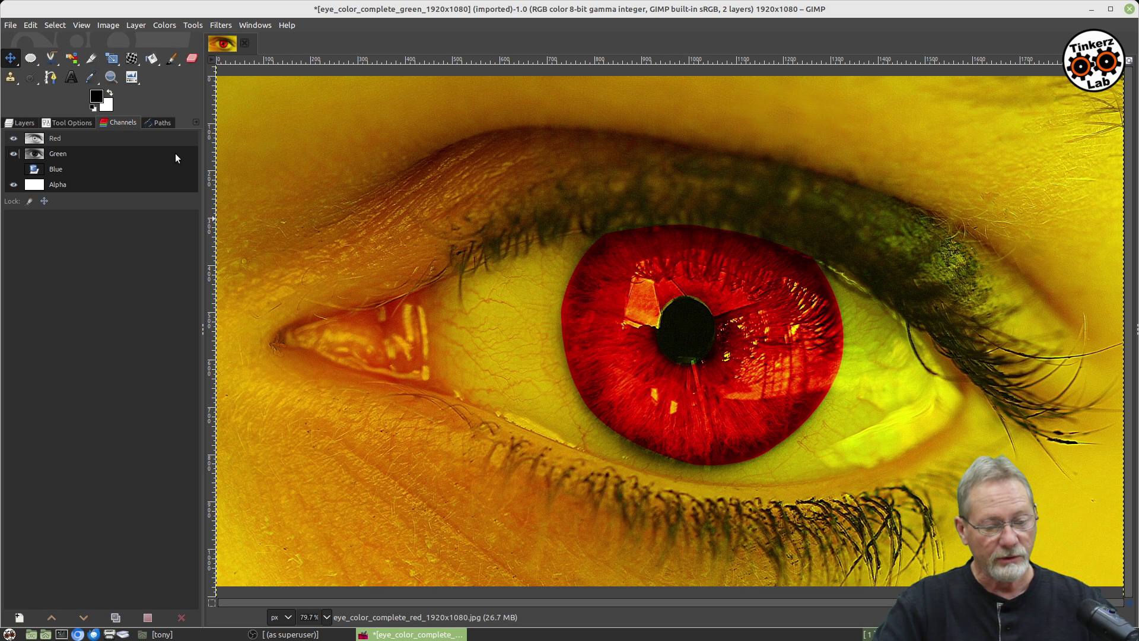
View the red, green and blue channels each in isolation, and make all colour channels visible again.
click(14, 154)
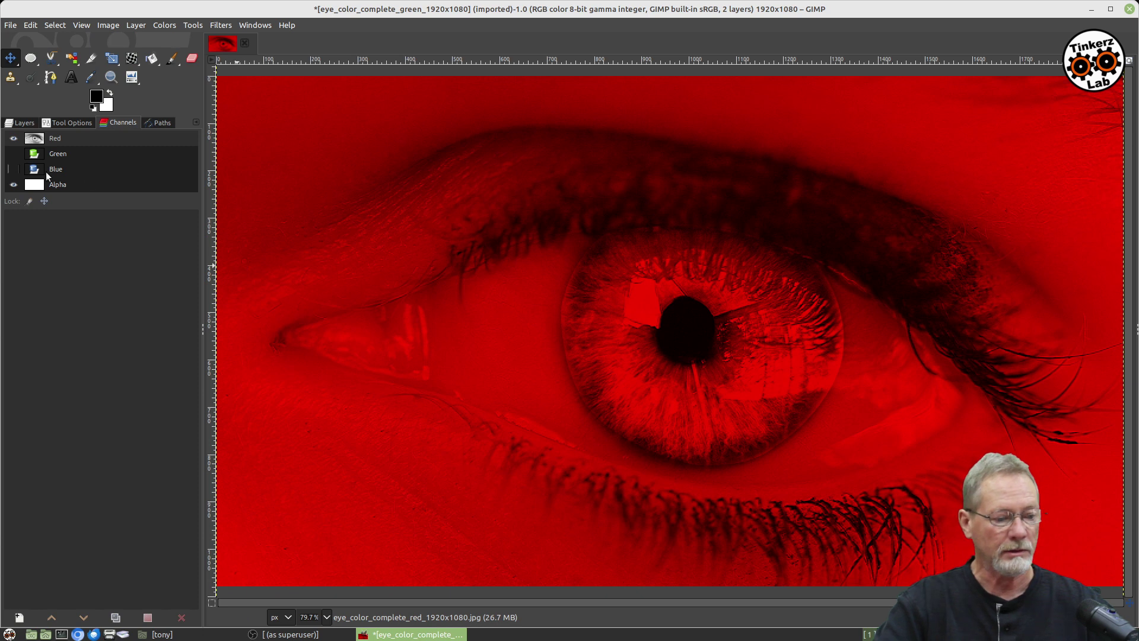
click(14, 138)
click(13, 154)
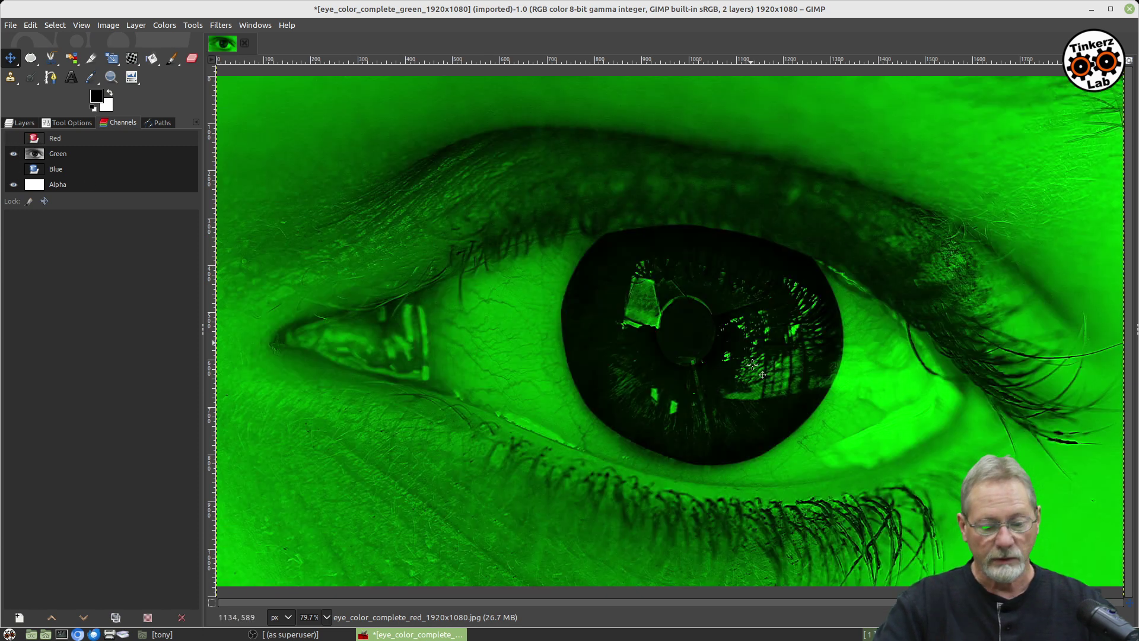
click(13, 154)
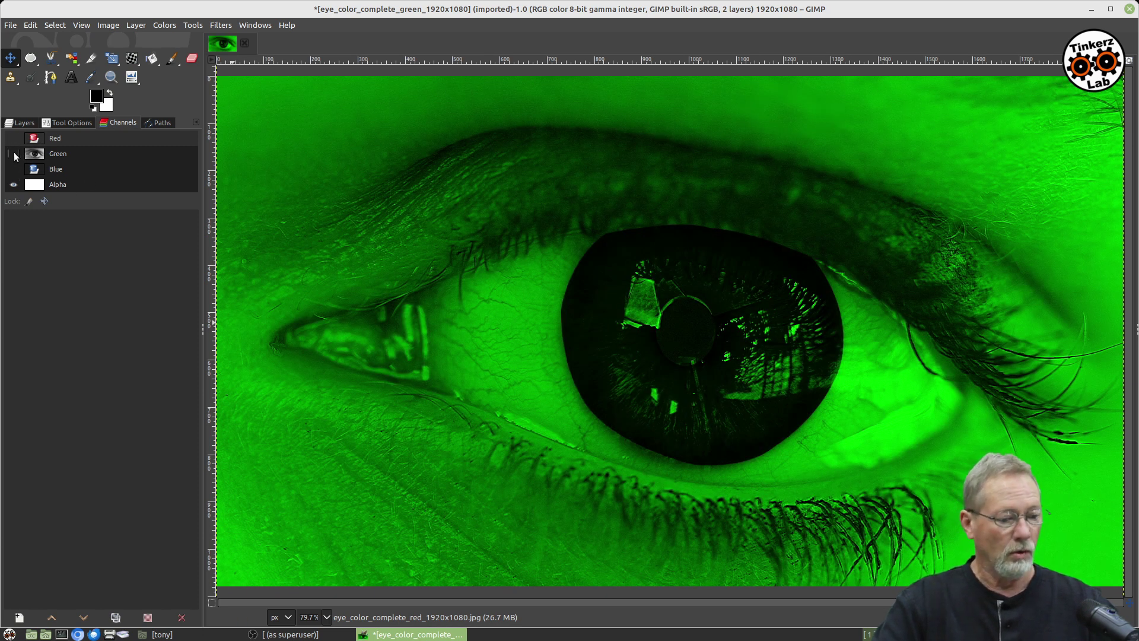
click(13, 169)
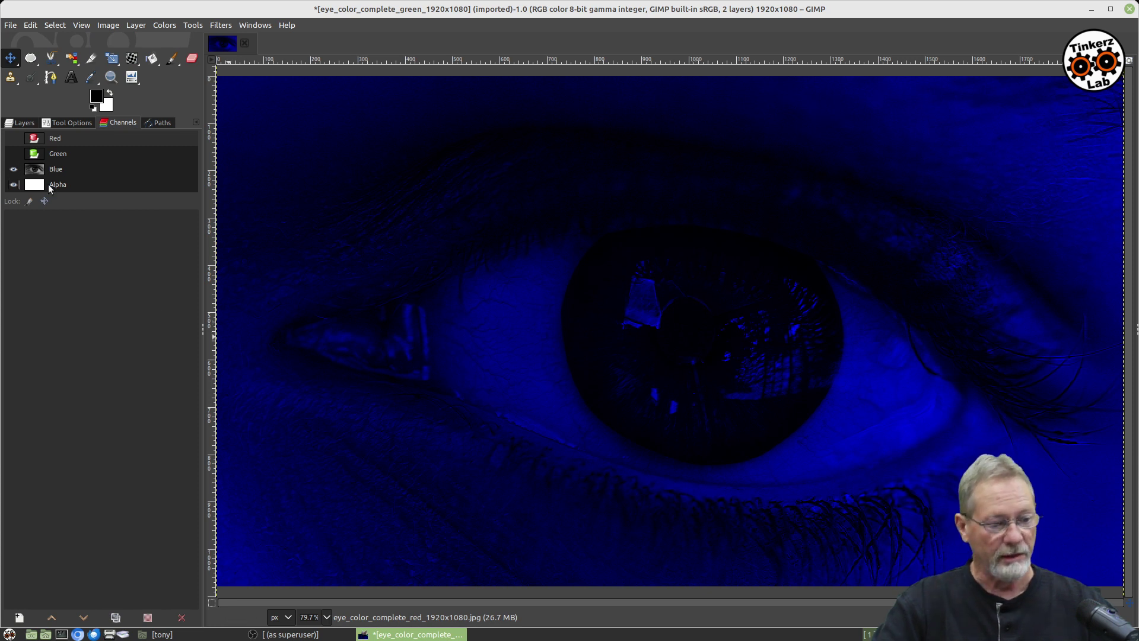
click(13, 154)
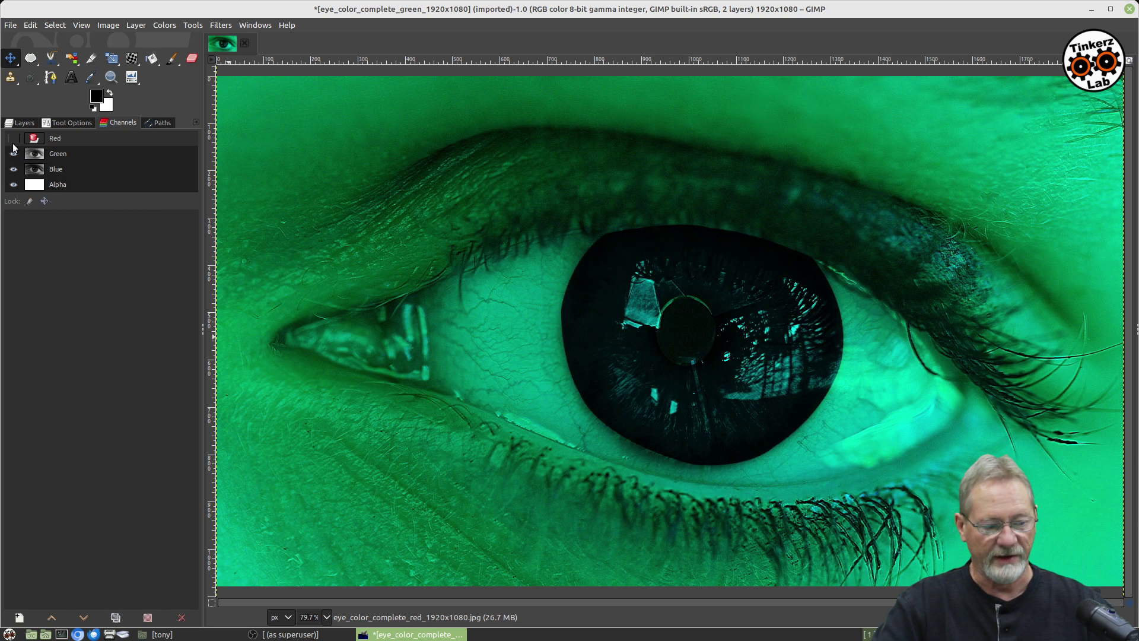
click(14, 138)
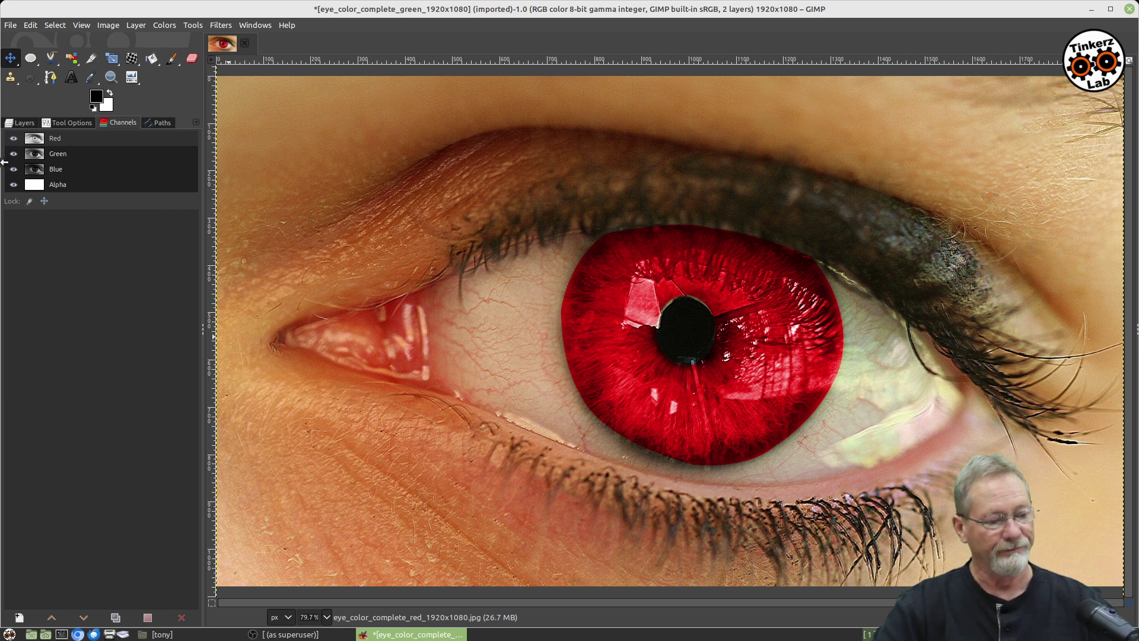
Return to the layer list and make the eye_color_complete_red_1920x1080.jpg layer active.
click(20, 124)
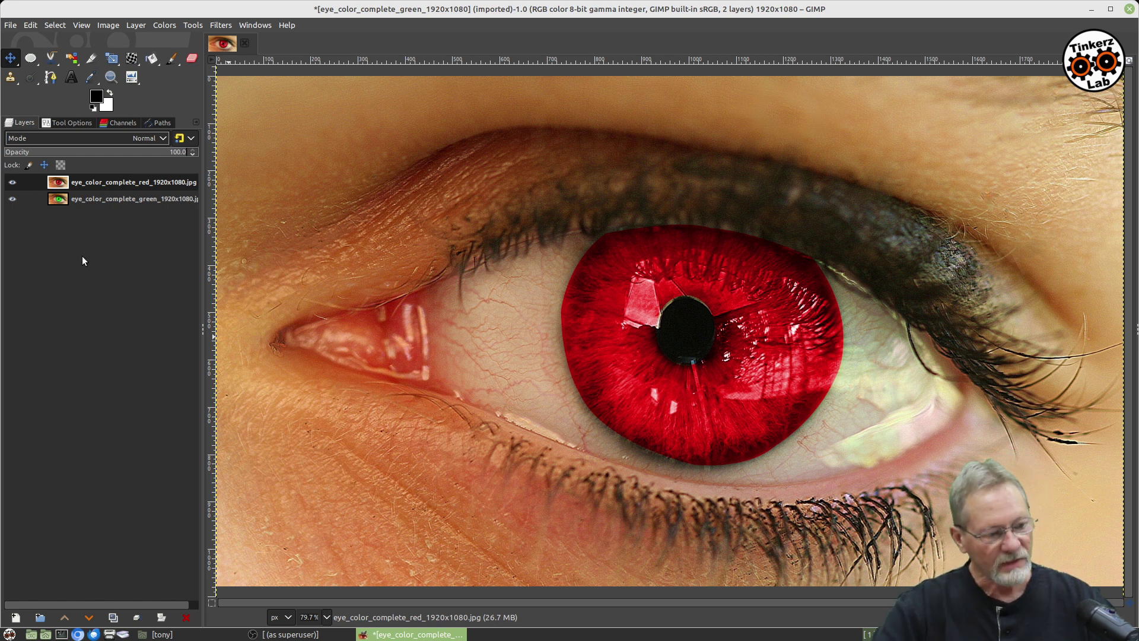
click(90, 184)
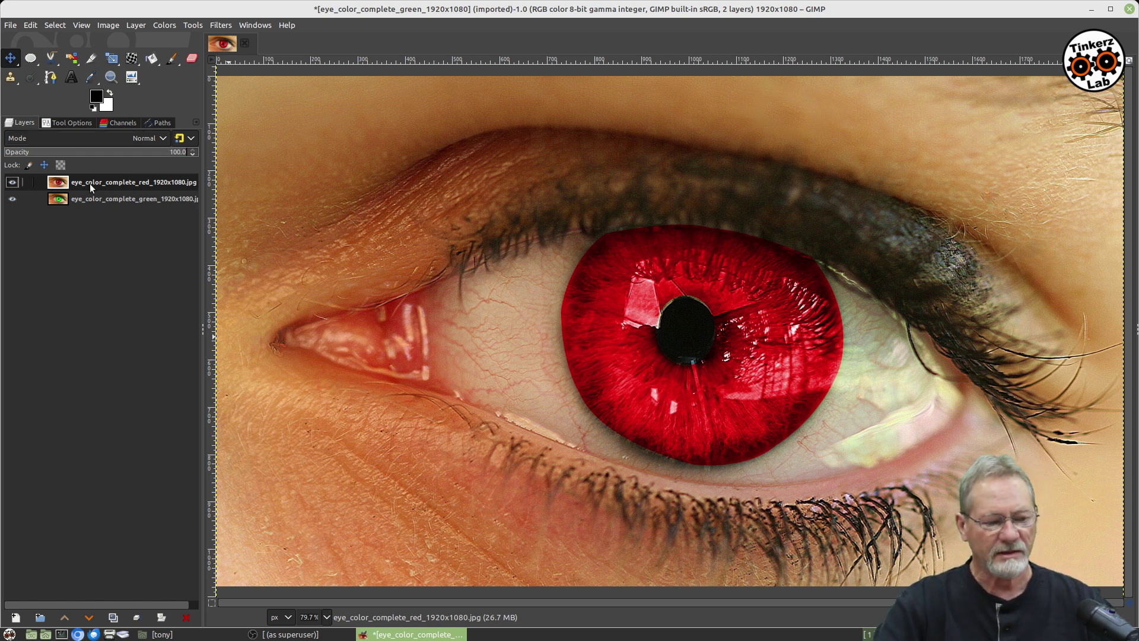
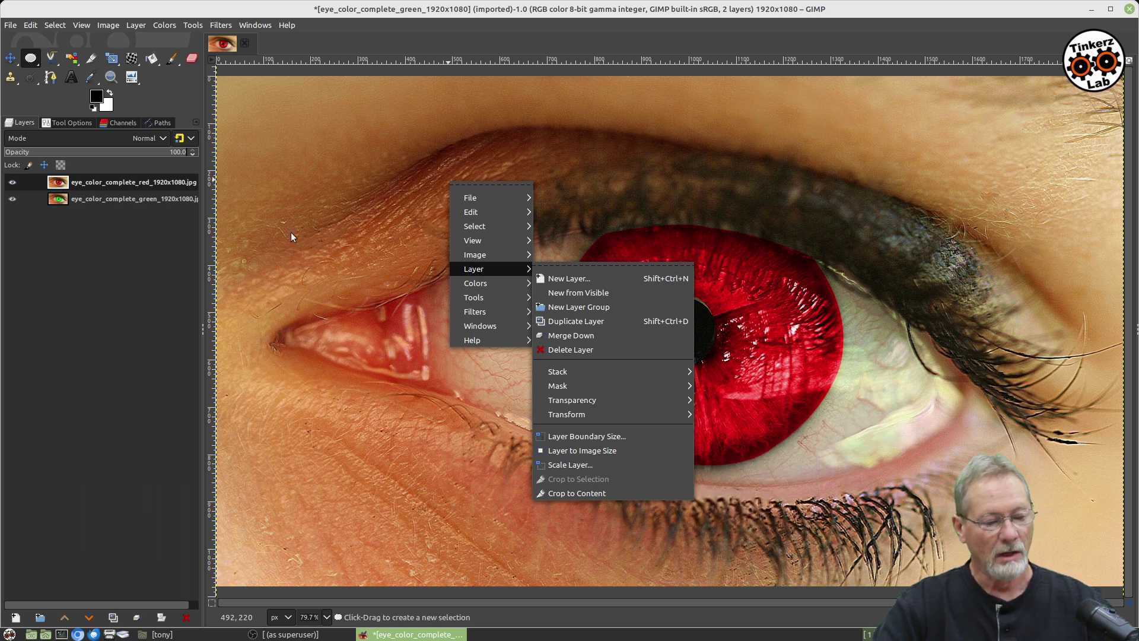
click(267, 240)
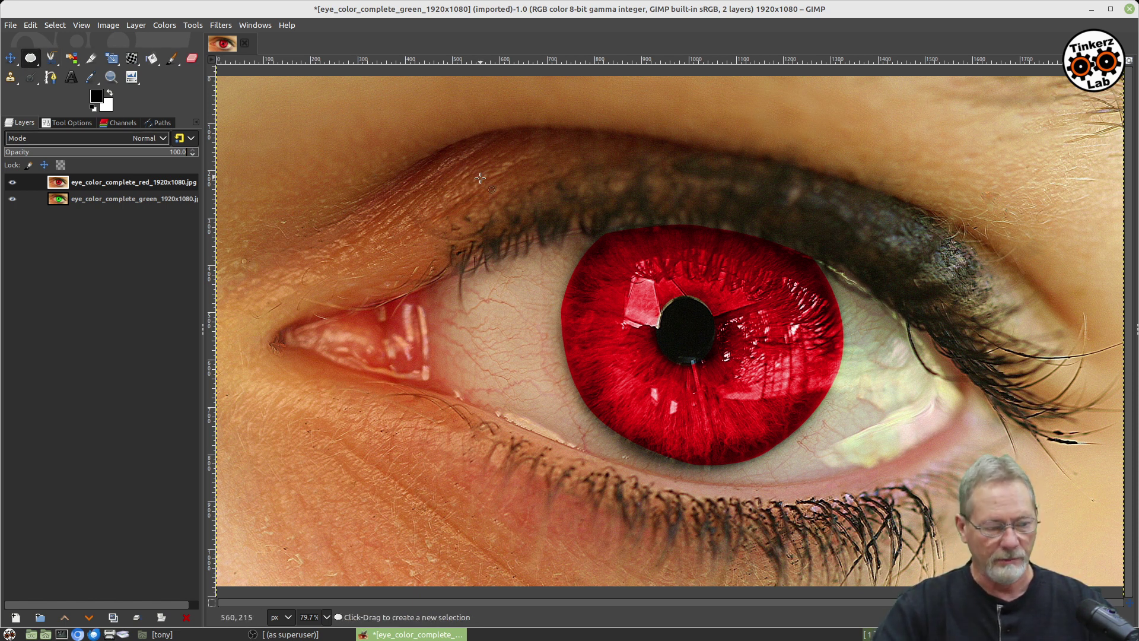
Try deleting an elliptical area around the iris on the red eye layer, undo the deletion and remove the selection.
drag(481, 178, 947, 545)
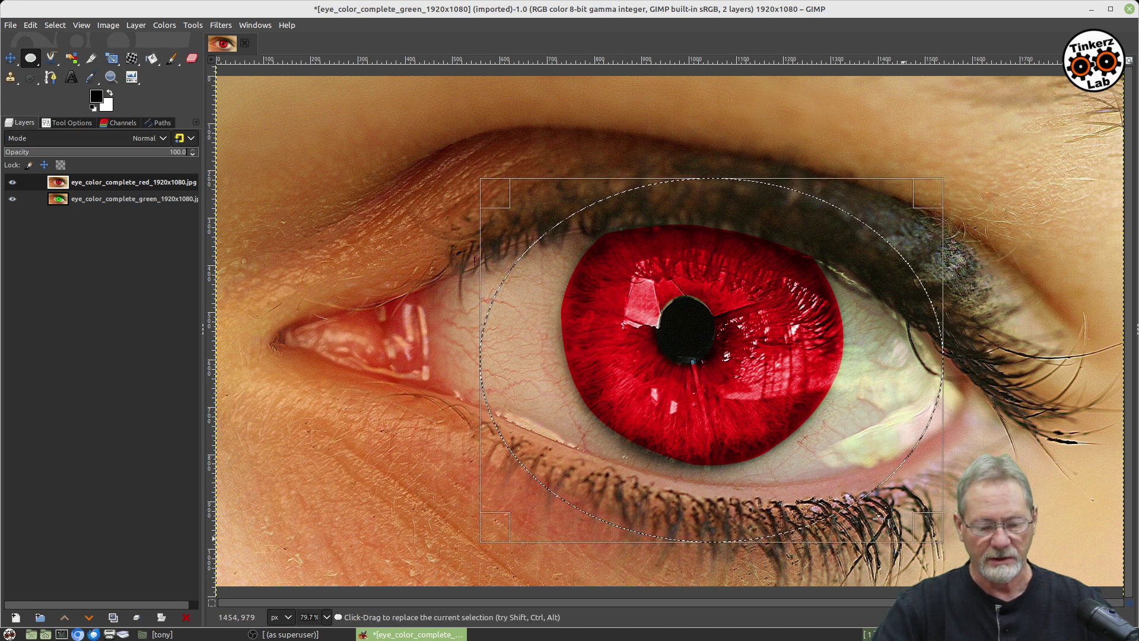
key(Return)
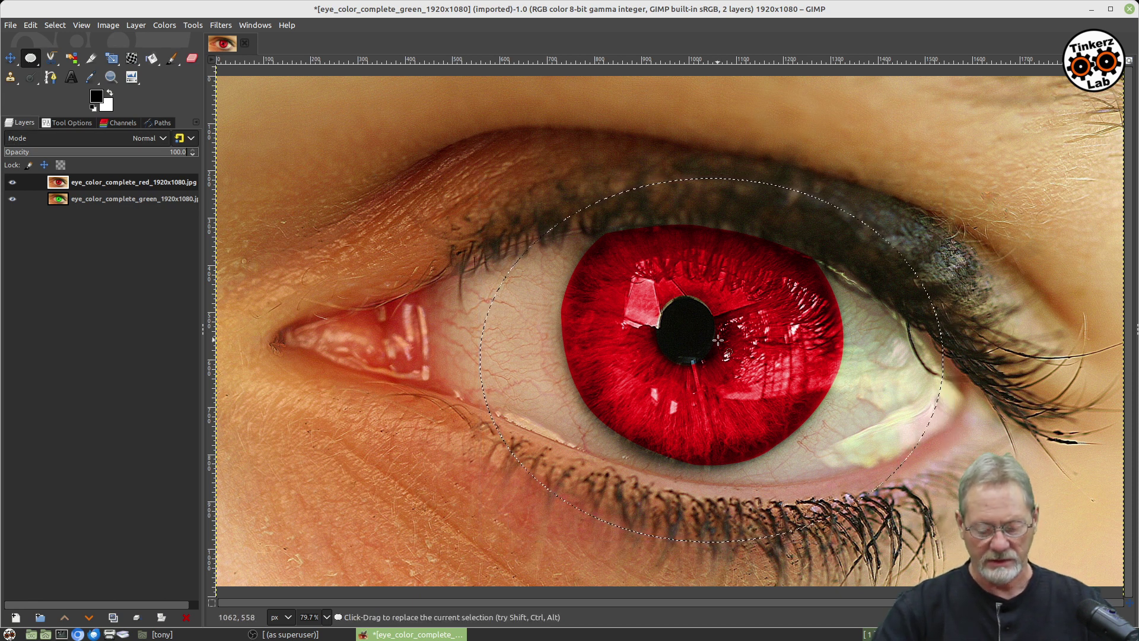
key(Delete)
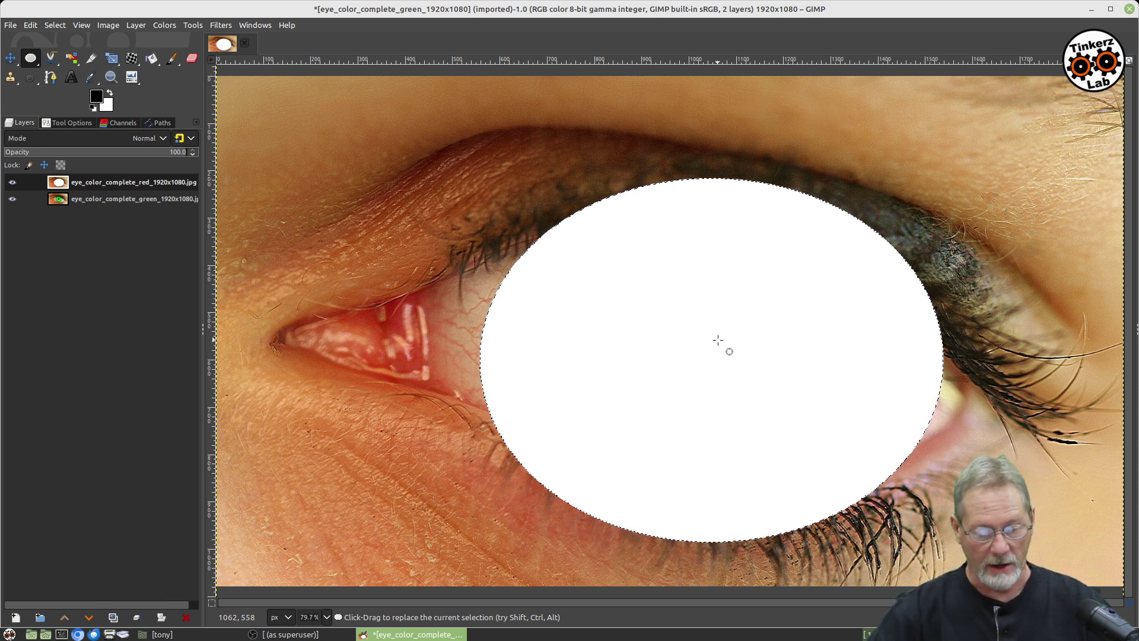
key(ctrl+z)
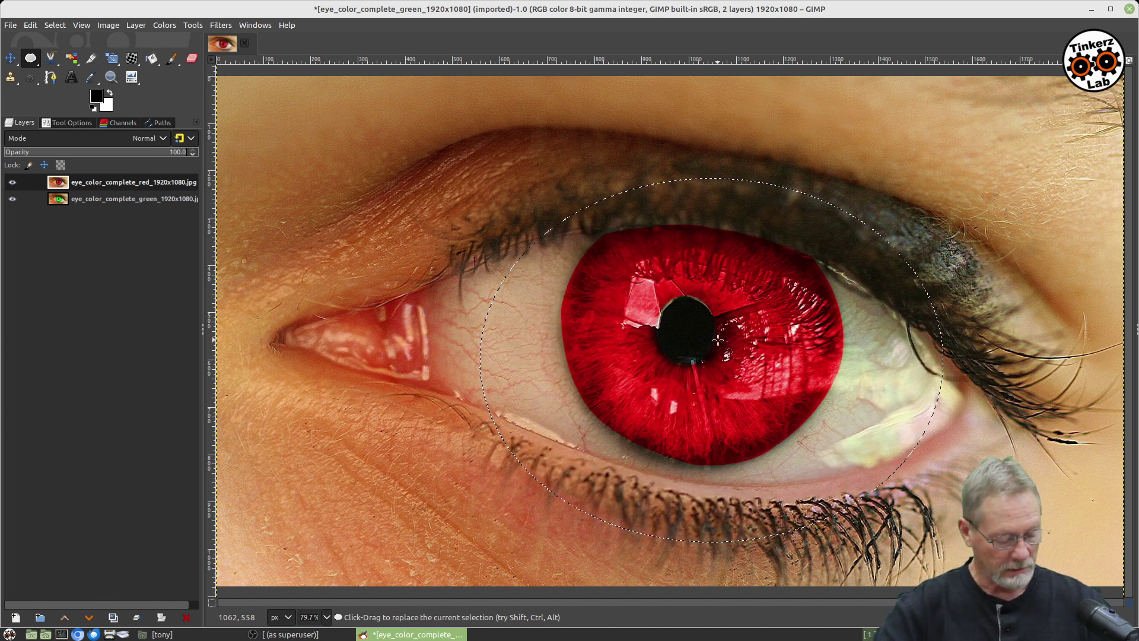
key(ctrl+shift+a)
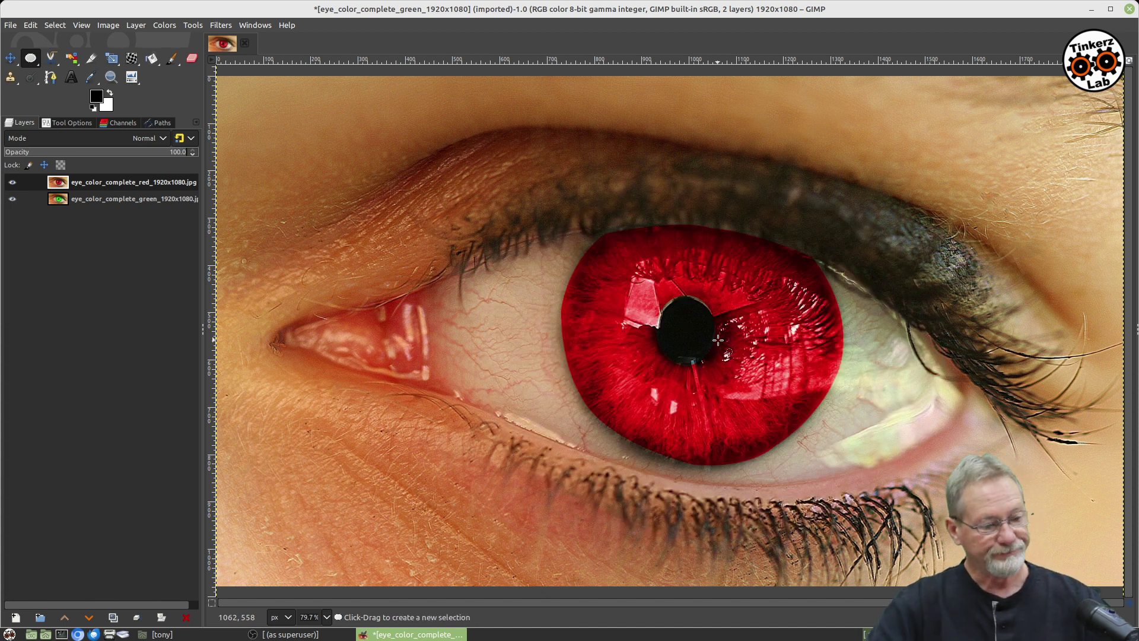
Swap the foreground and background colours, and try deleting an elliptical area around the red iris before undoing it and clearing the selection.
click(111, 94)
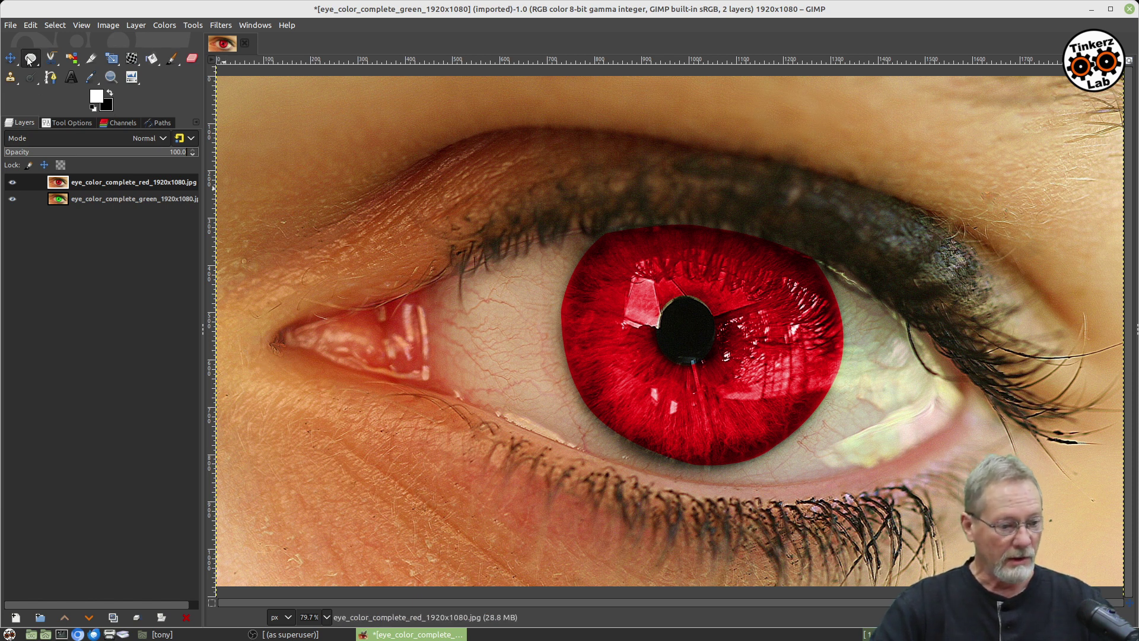
drag(468, 189, 992, 527)
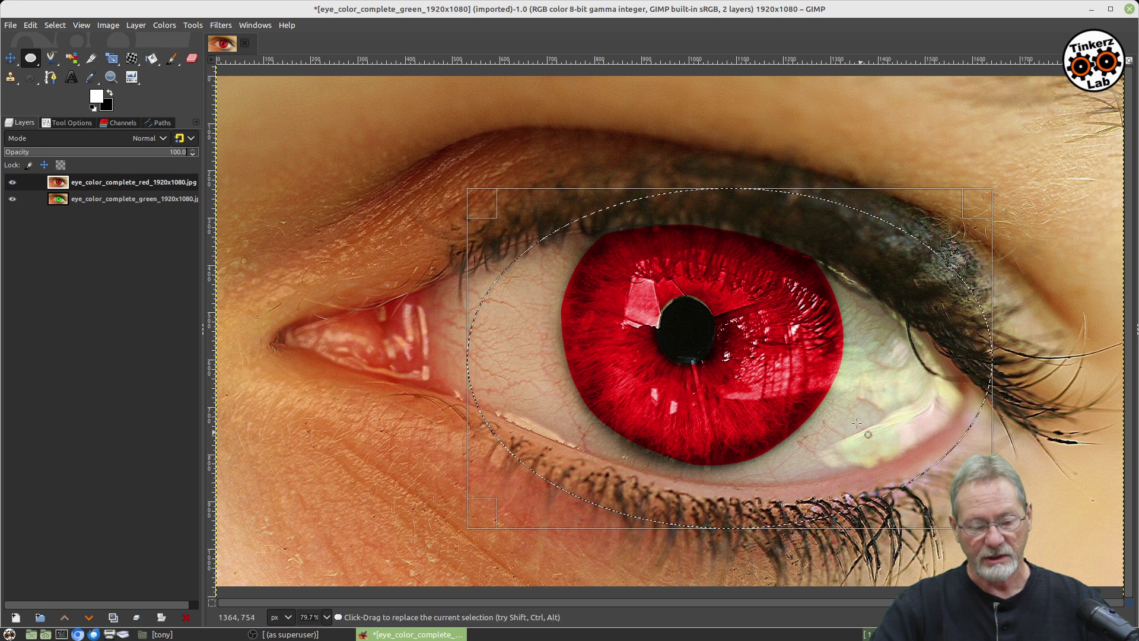
click(839, 362)
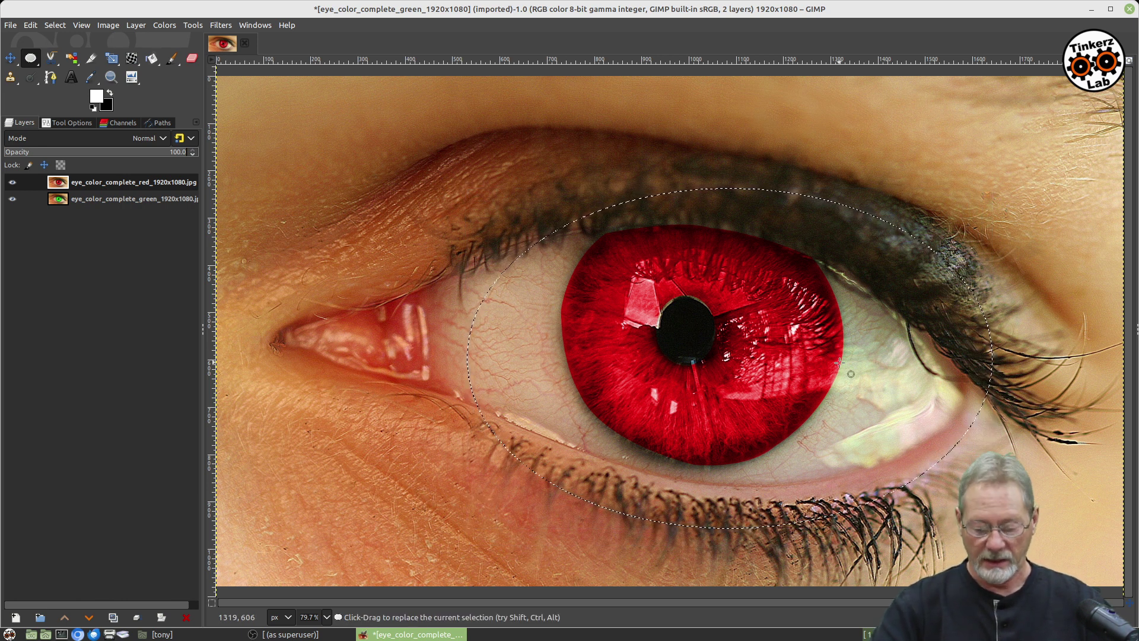
key(Delete)
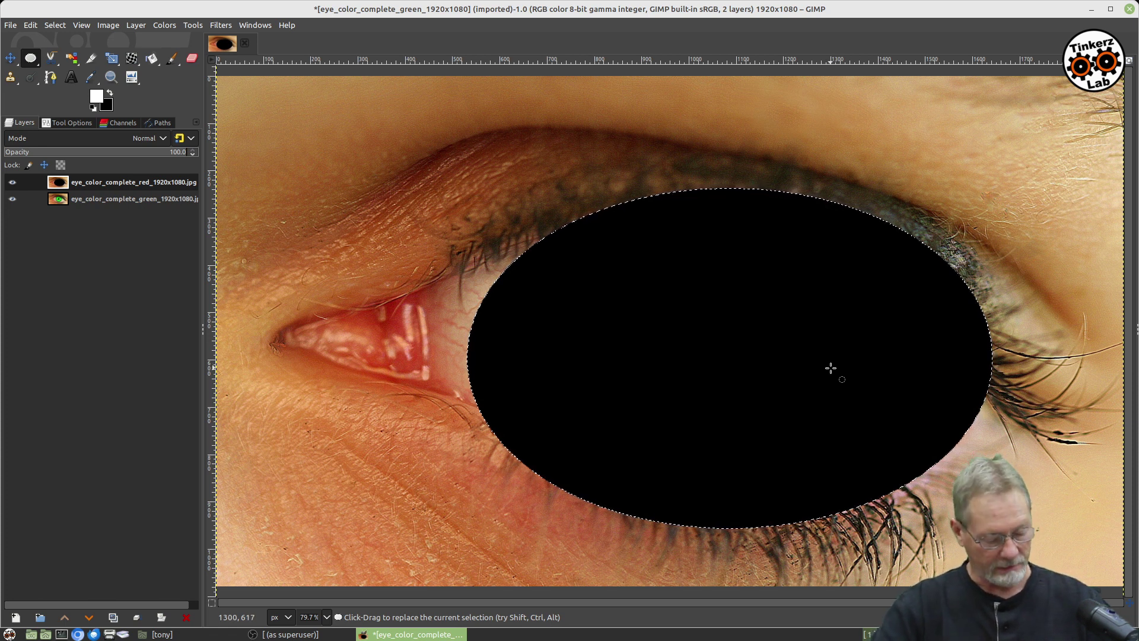
key(ctrl)
key(ctrl+z)
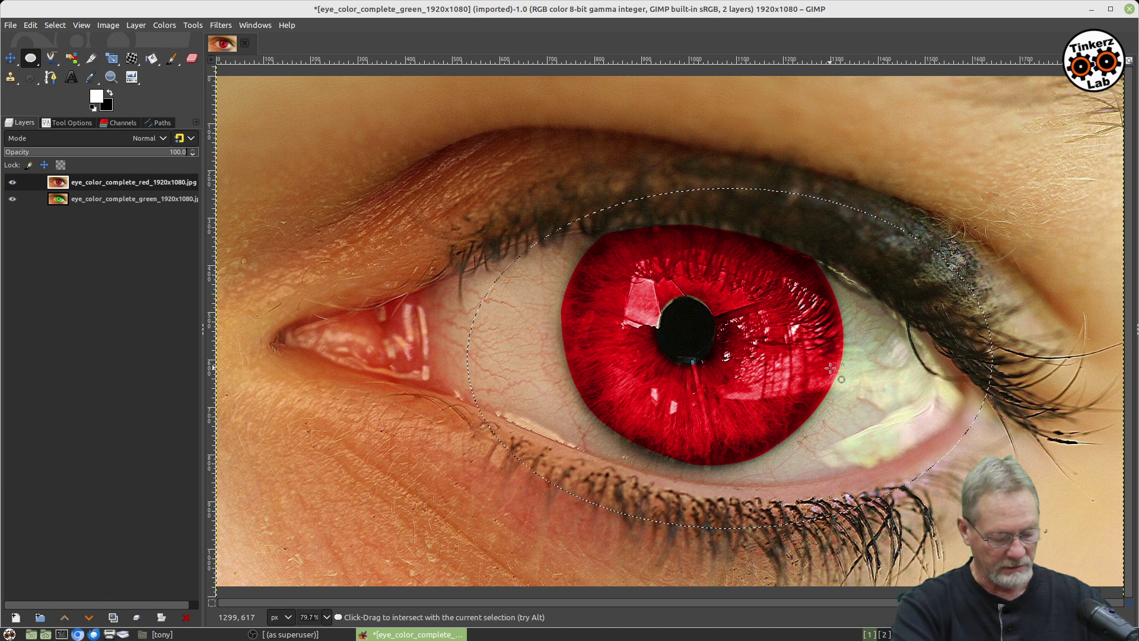
key(ctrl+shift+a)
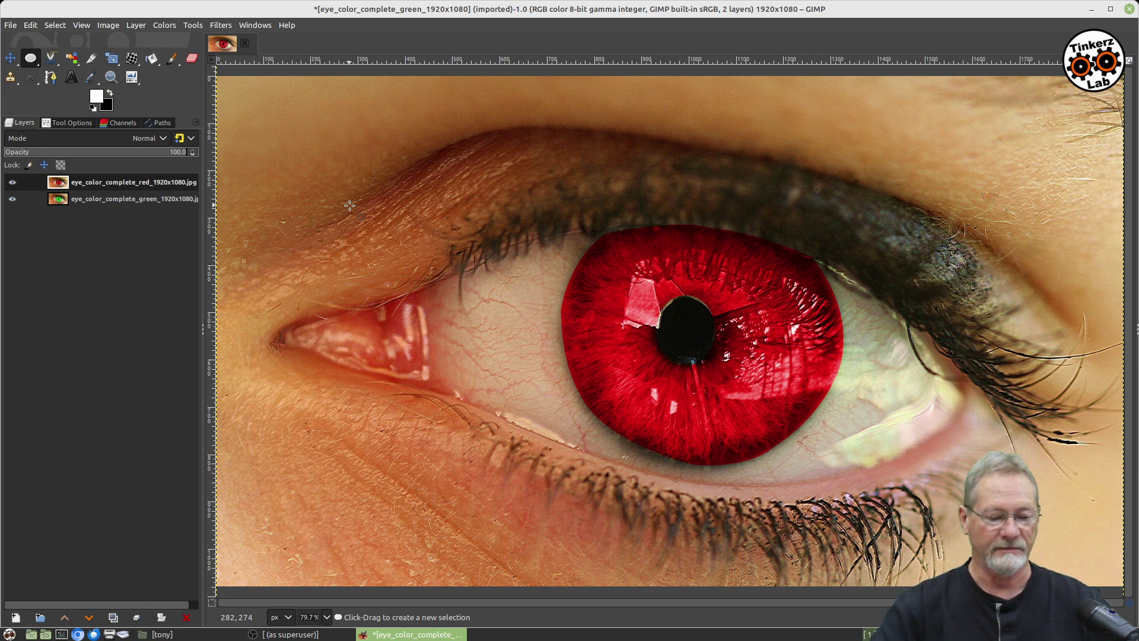
Add an alpha channel to the eye_color_complete_red_1920x1080.jpg layer.
right_click(397, 193)
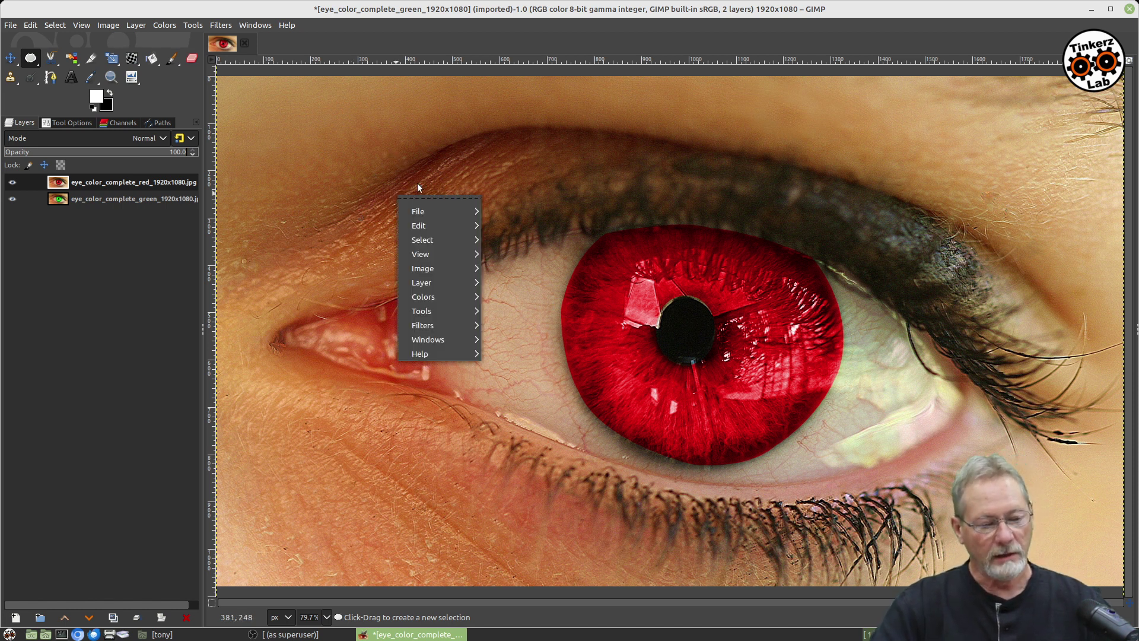
mouse_move(442, 286)
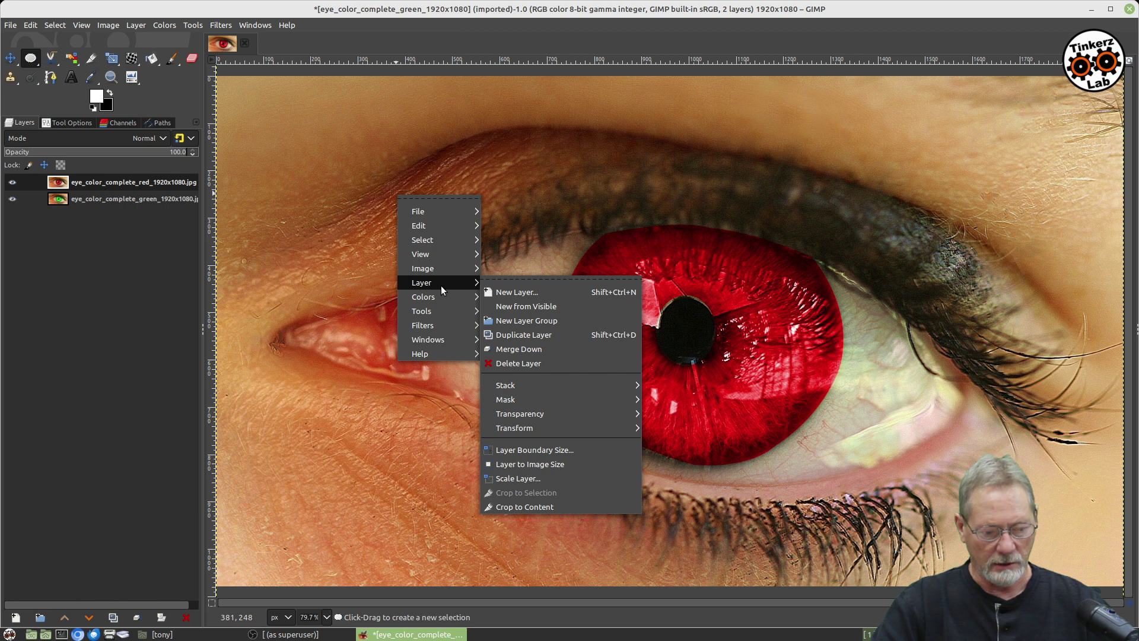
mouse_move(566, 414)
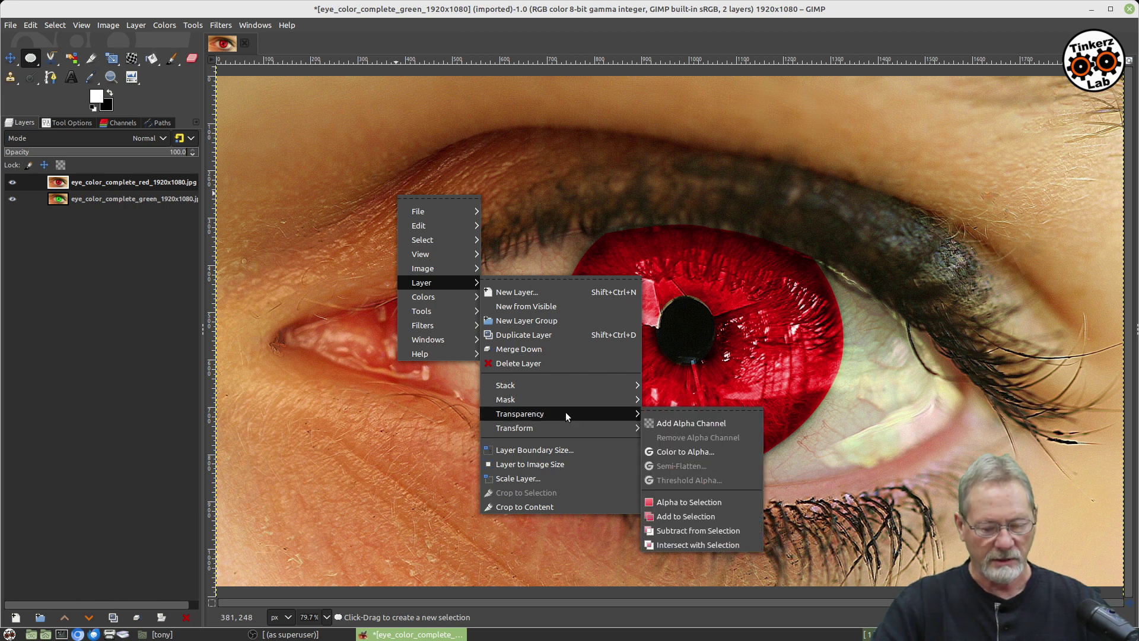
click(680, 422)
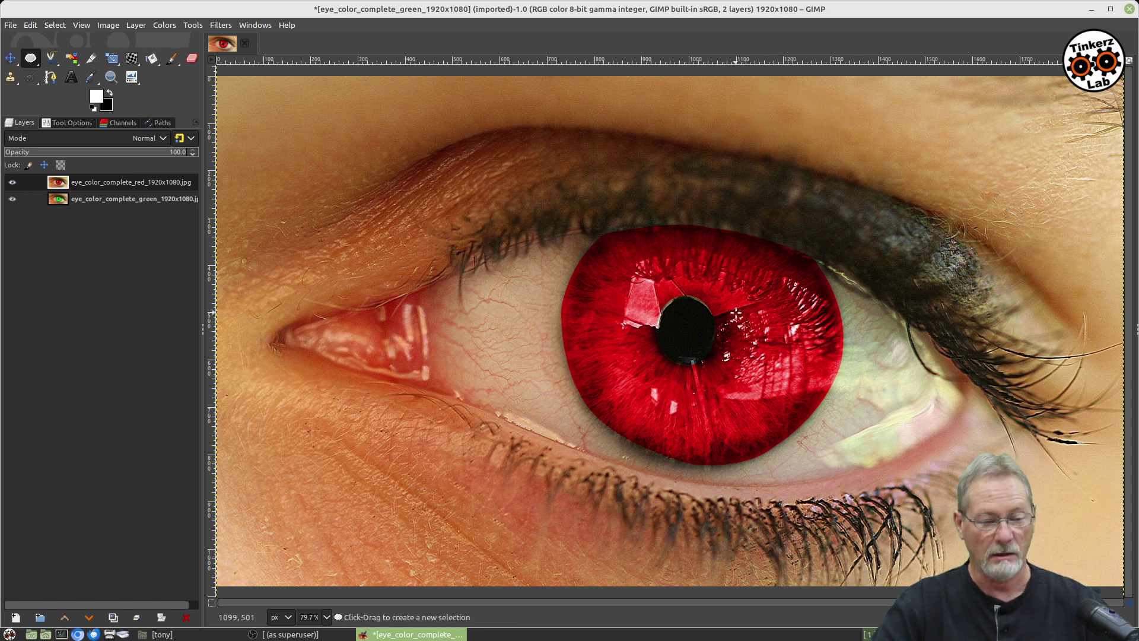
Check the red eye layer's transparency options for the presence of an alpha channel.
right_click(411, 181)
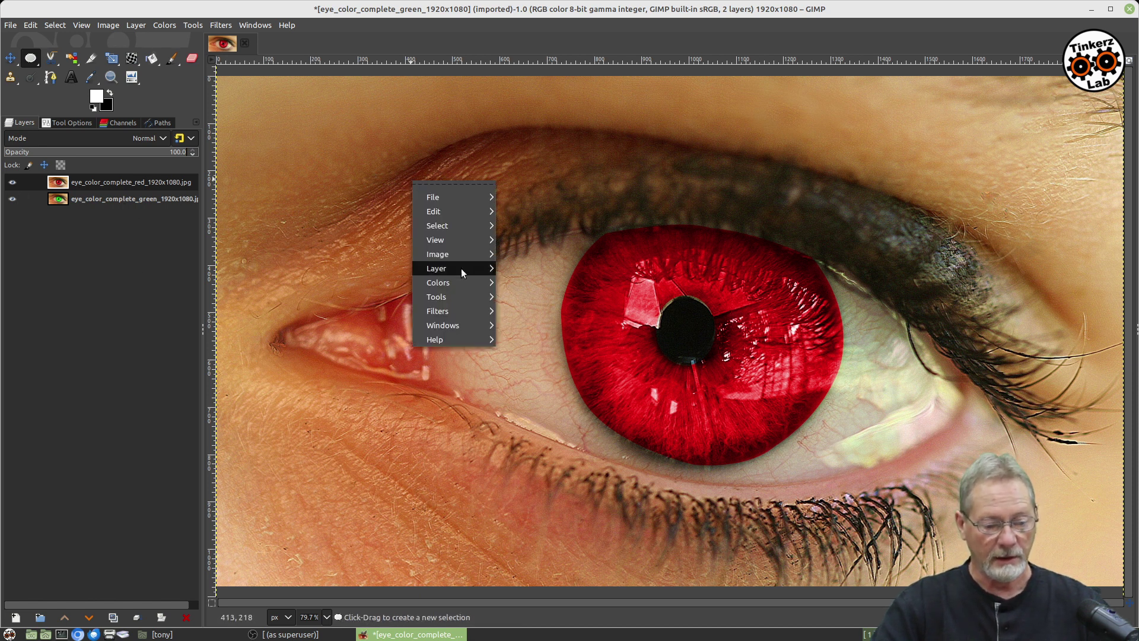
mouse_move(461, 269)
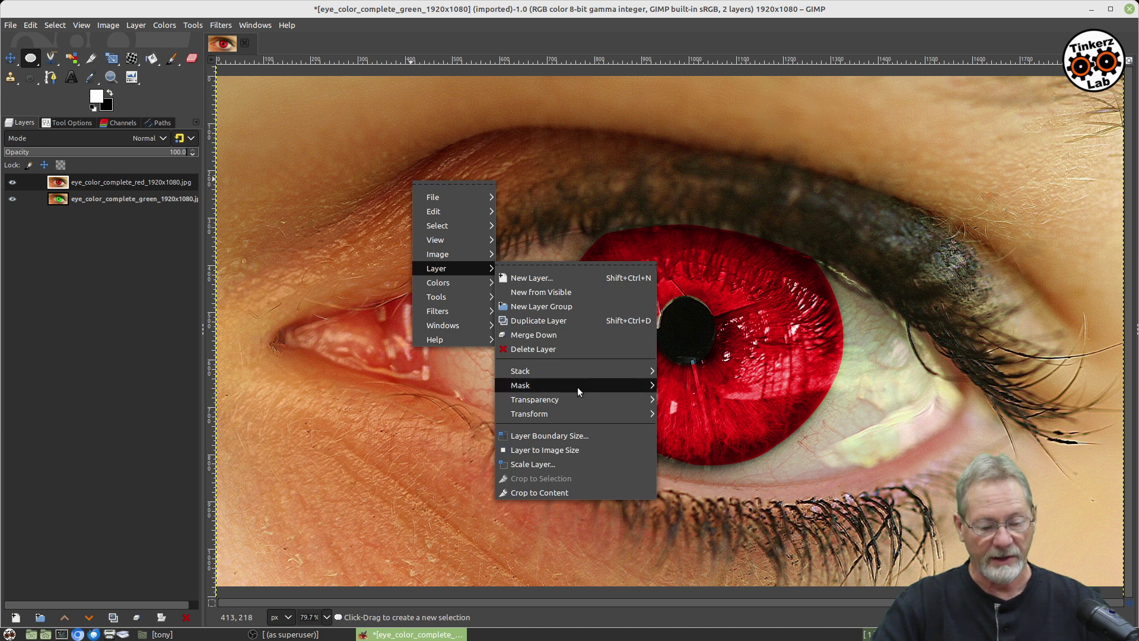
mouse_move(577, 400)
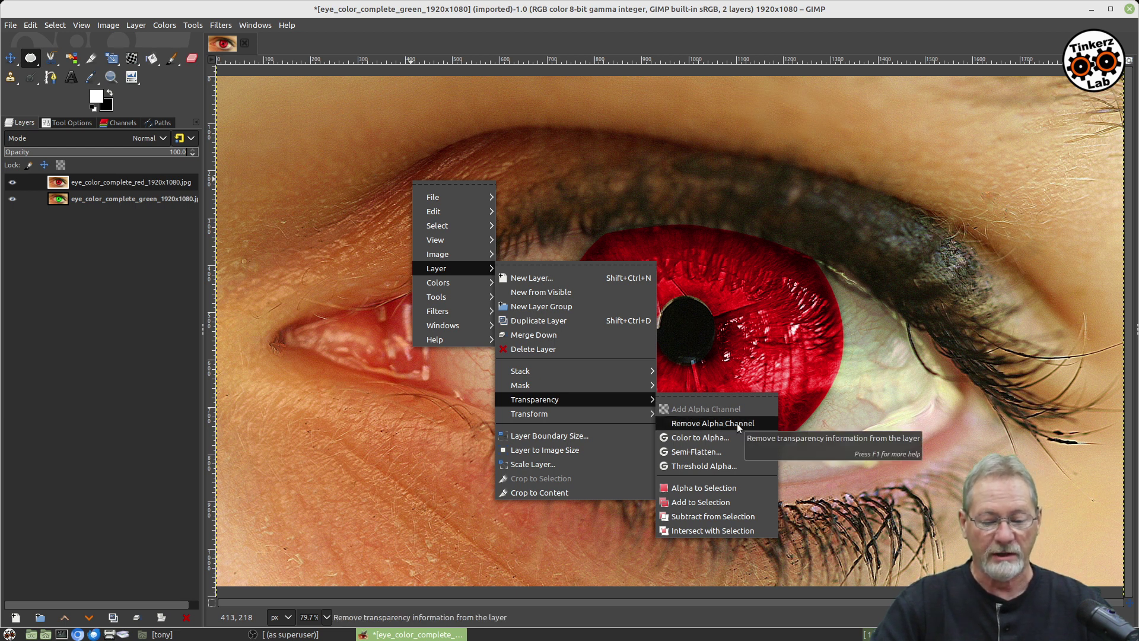
click(709, 279)
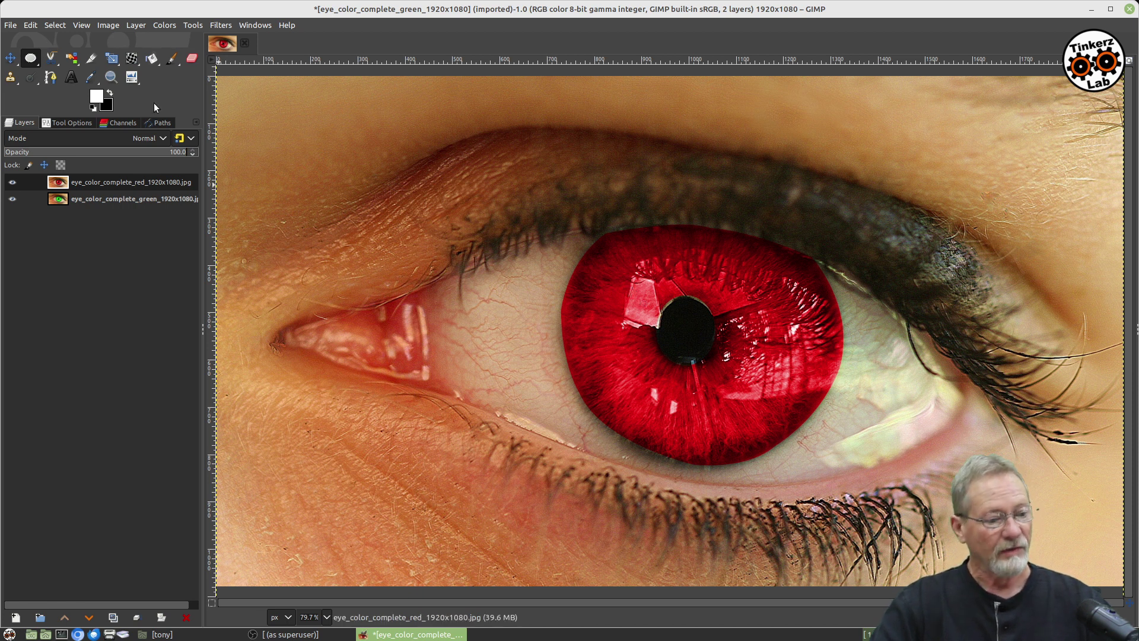
Delete an elliptical area of about 1019 × 687 px around the iris from the red eye layer and remove the selection.
click(31, 58)
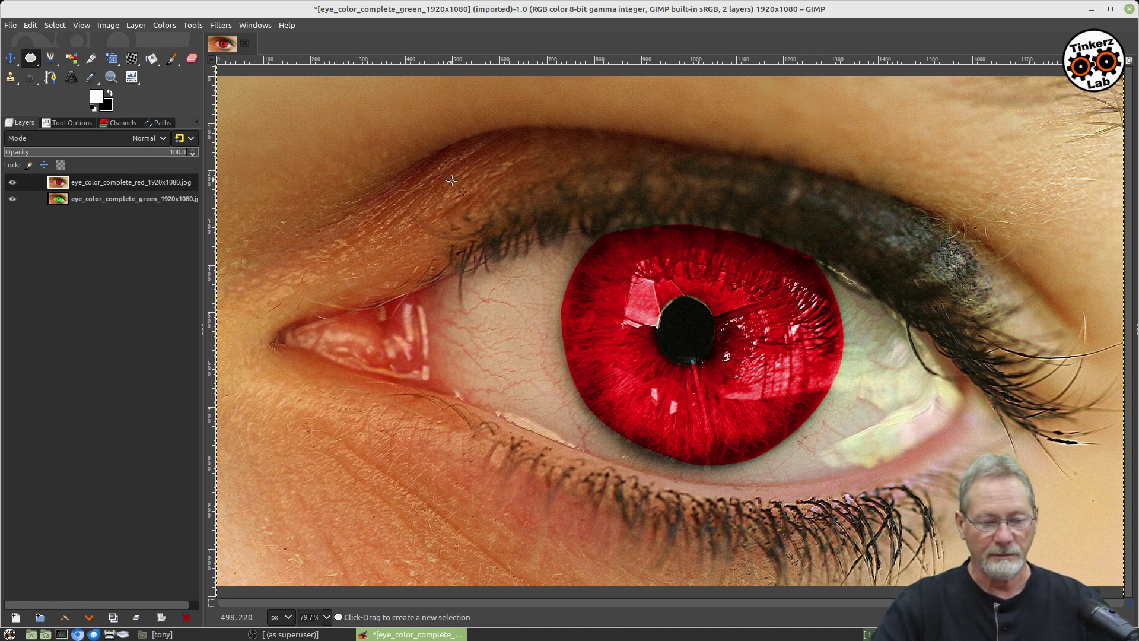
drag(471, 192, 953, 516)
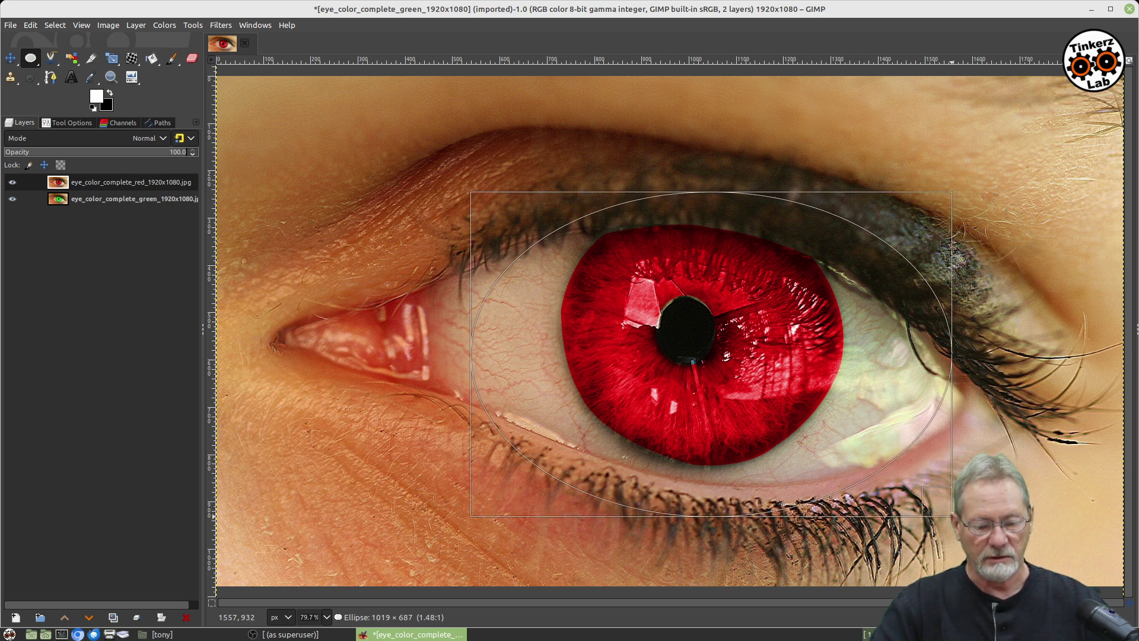
click(678, 341)
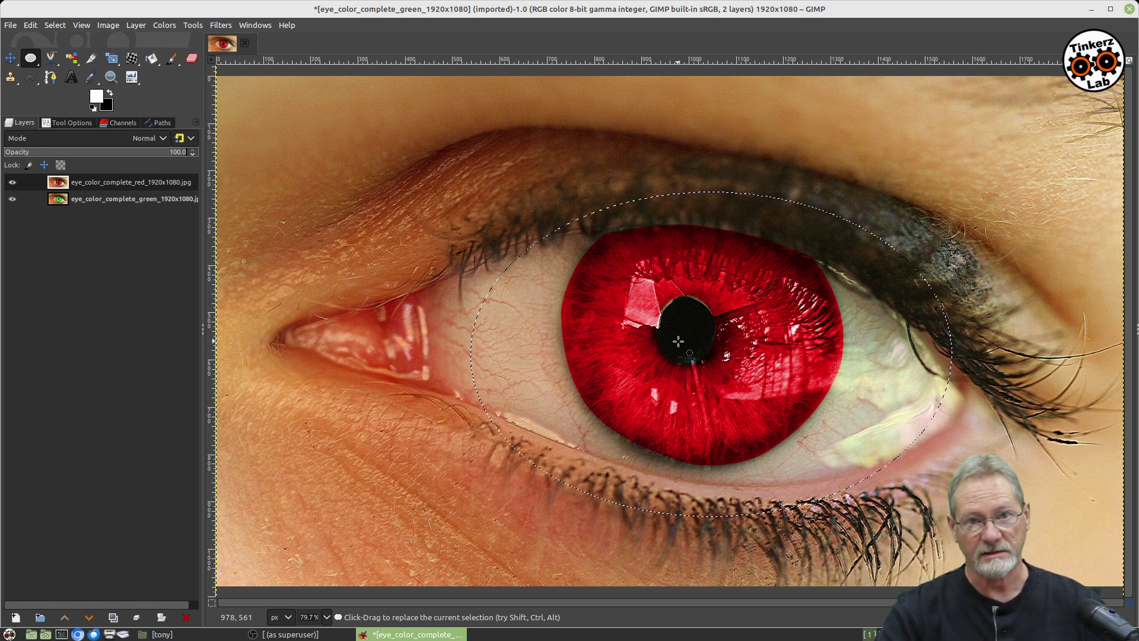
key(Delete)
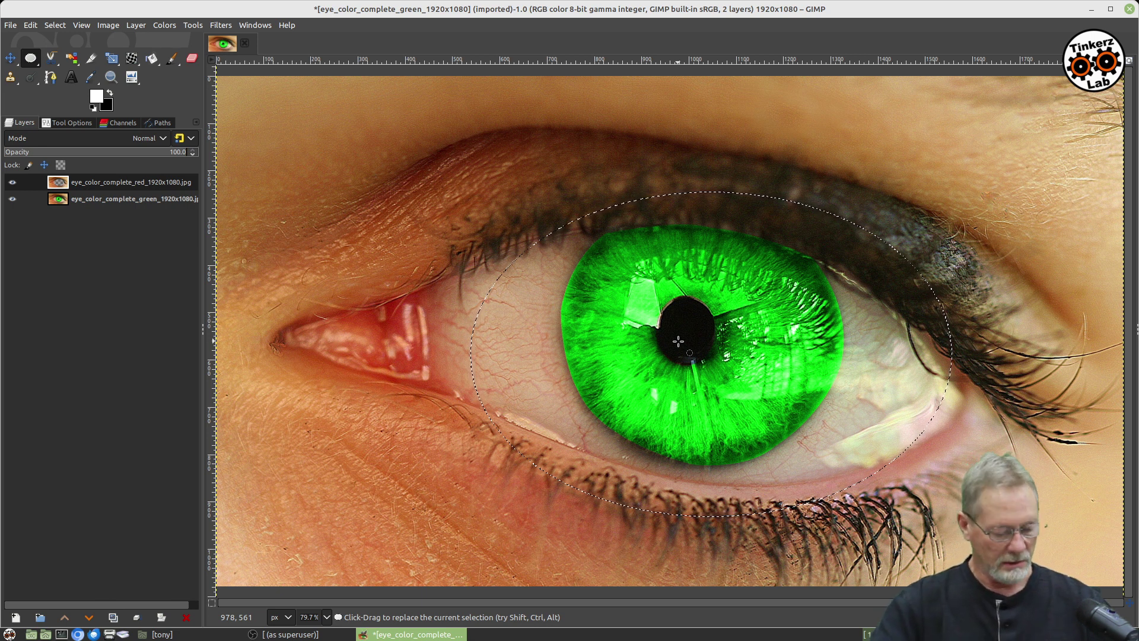
key(ctrl+shift)
key(ctrl+shift+a)
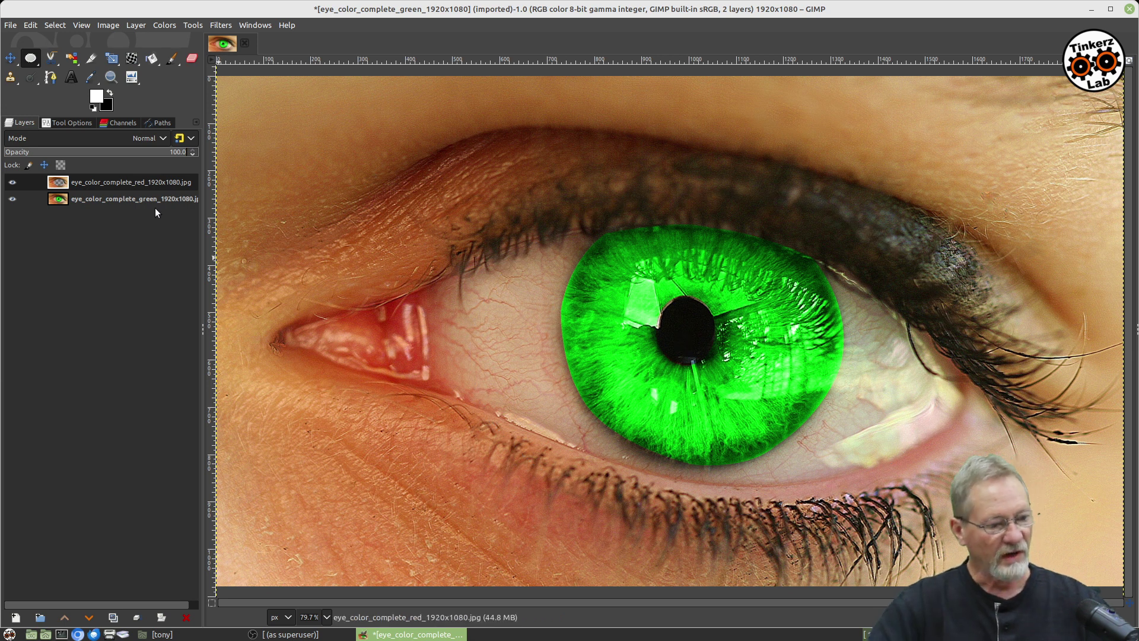
Try moving the green eye layer beneath the elliptical opening, and hide and reshow it to inspect the transparency.
click(10, 57)
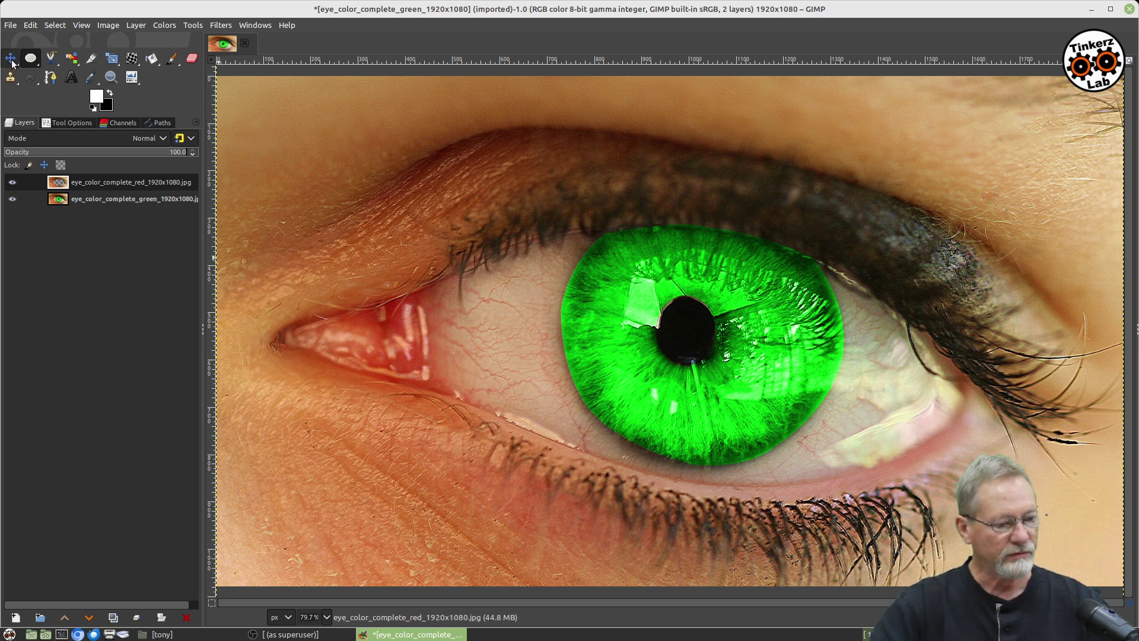
click(97, 198)
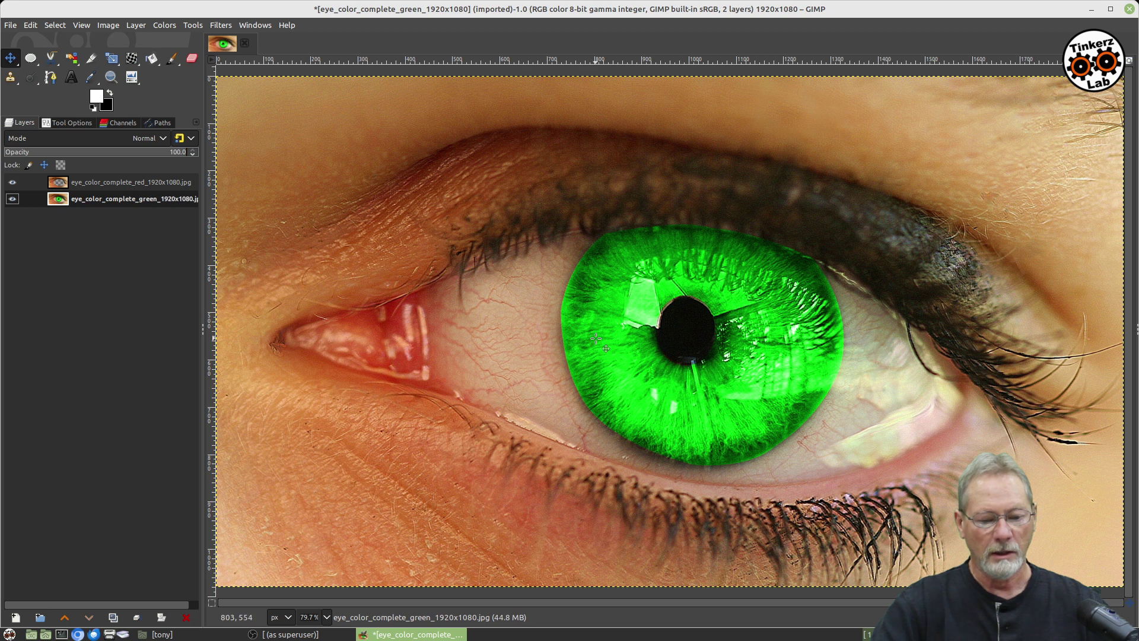
mouse_move(592, 353)
mouse_down()
mouse_move(639, 354)
mouse_move(517, 340)
mouse_move(644, 397)
mouse_move(703, 385)
mouse_move(640, 419)
mouse_move(655, 433)
mouse_move(641, 412)
mouse_move(545, 364)
mouse_move(478, 410)
mouse_move(458, 368)
mouse_move(573, 339)
mouse_move(724, 379)
mouse_move(604, 369)
mouse_move(647, 419)
mouse_move(676, 347)
mouse_move(528, 349)
mouse_move(477, 411)
mouse_move(466, 368)
mouse_move(632, 297)
mouse_move(752, 373)
mouse_move(485, 447)
mouse_move(587, 374)
mouse_up()
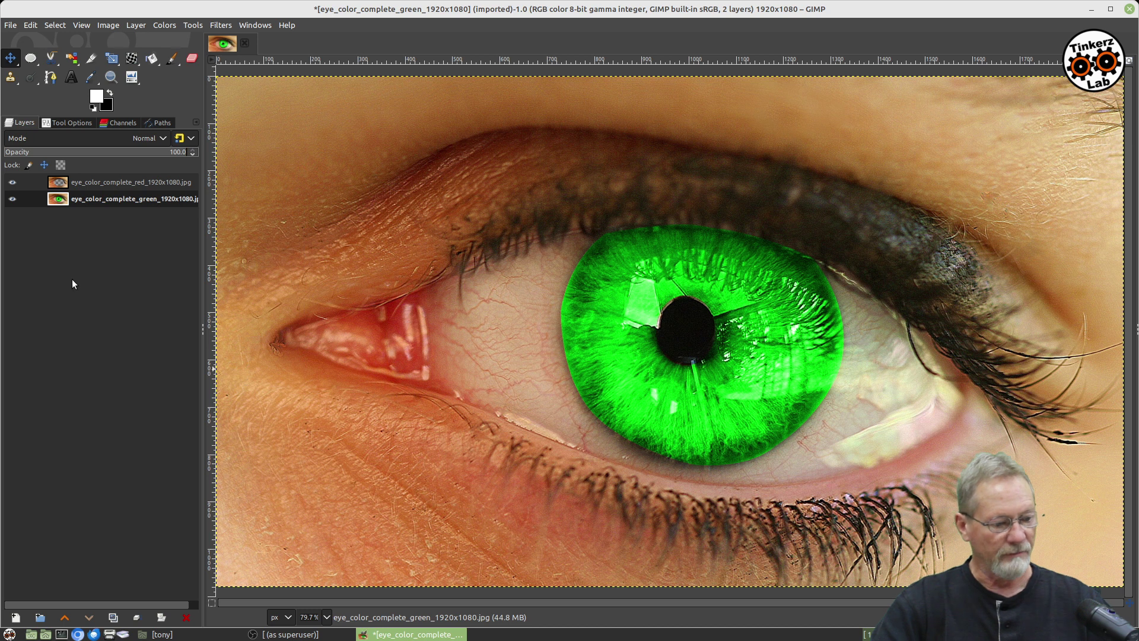
click(12, 199)
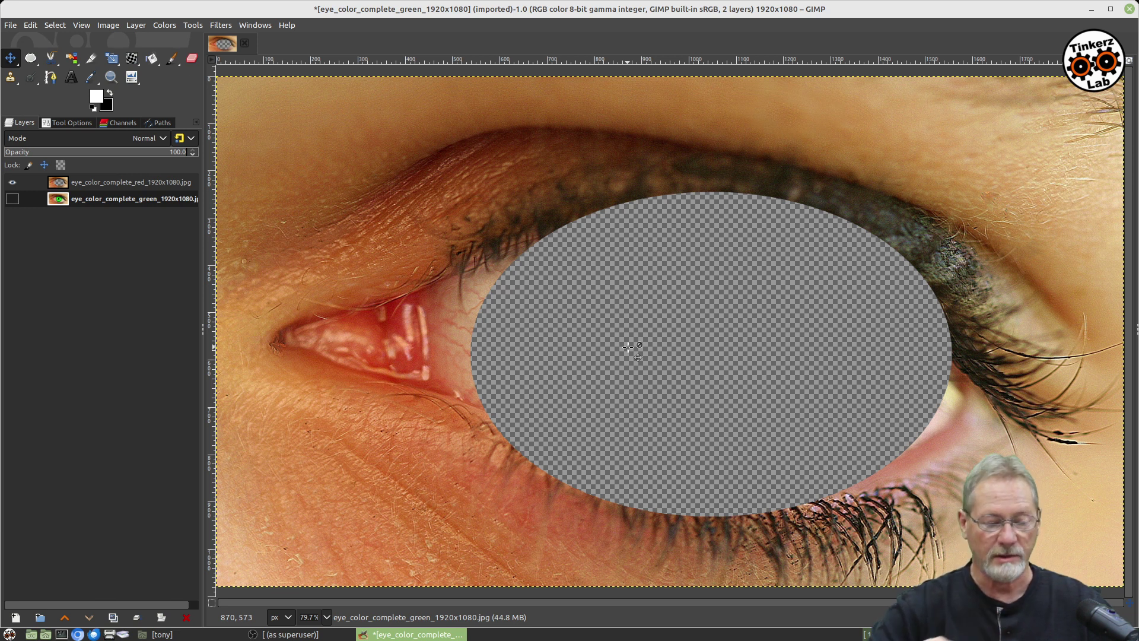
click(13, 198)
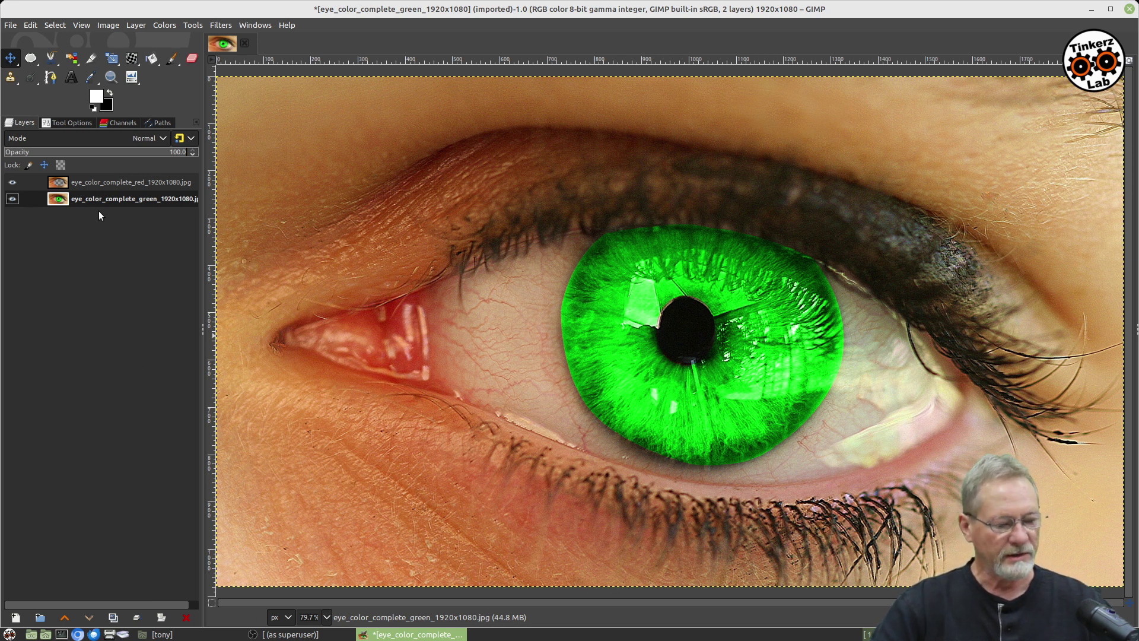
Undo the elliptical deletion on the red eye layer, remove the selection and lower that layer beneath the green eye layer.
click(89, 184)
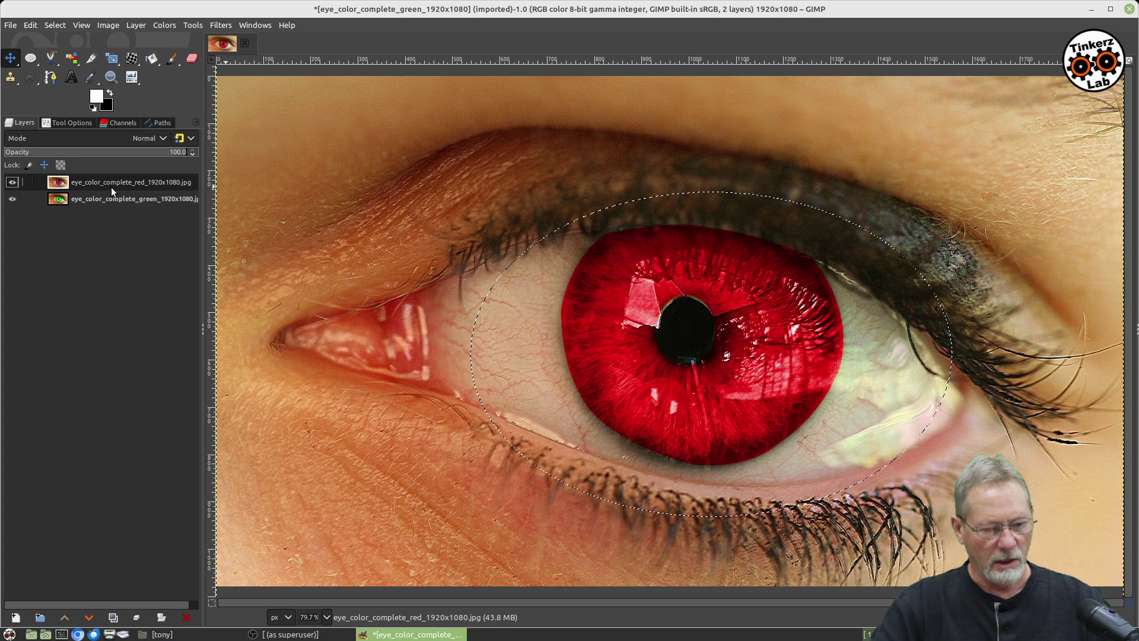
key(shift+ctrl+a)
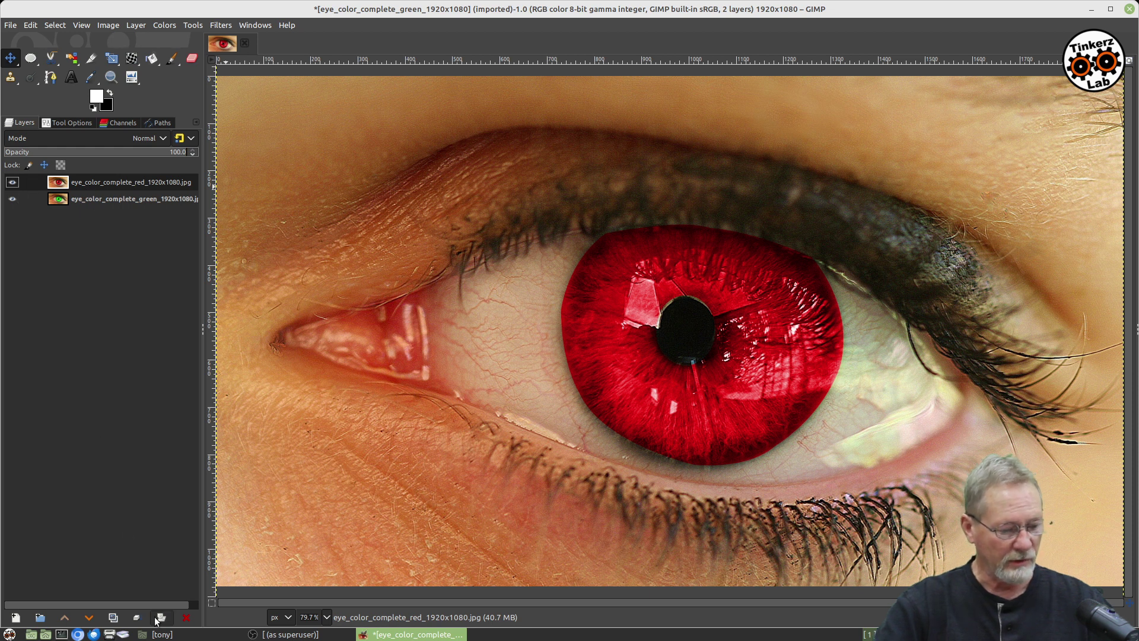
click(89, 617)
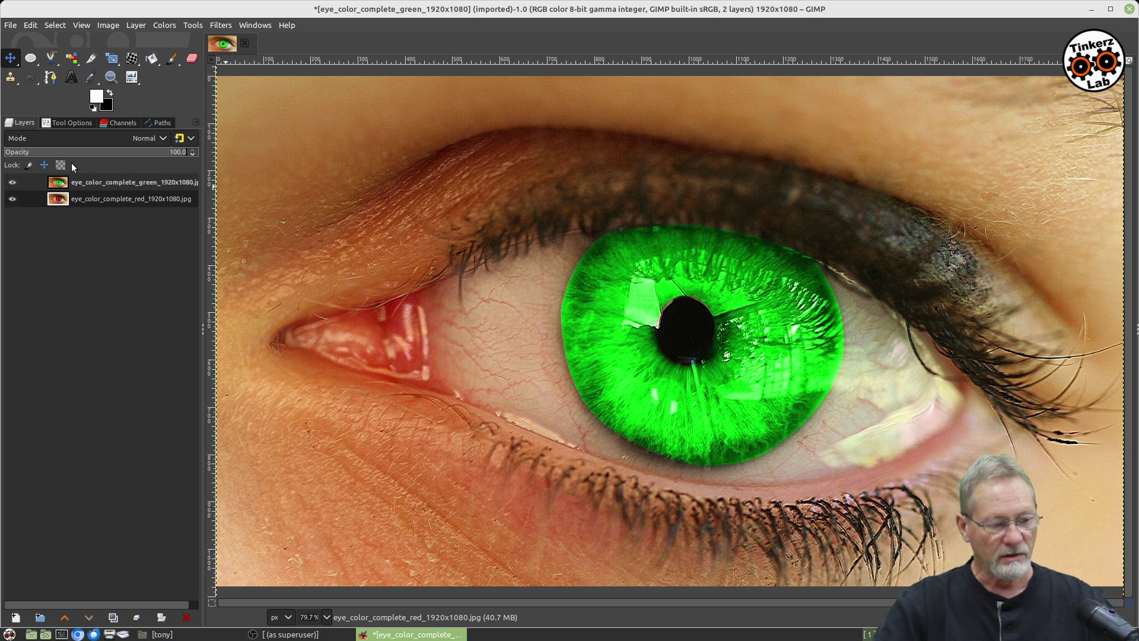
Make the green eye layer active and check its transparency options for an alpha channel.
click(84, 185)
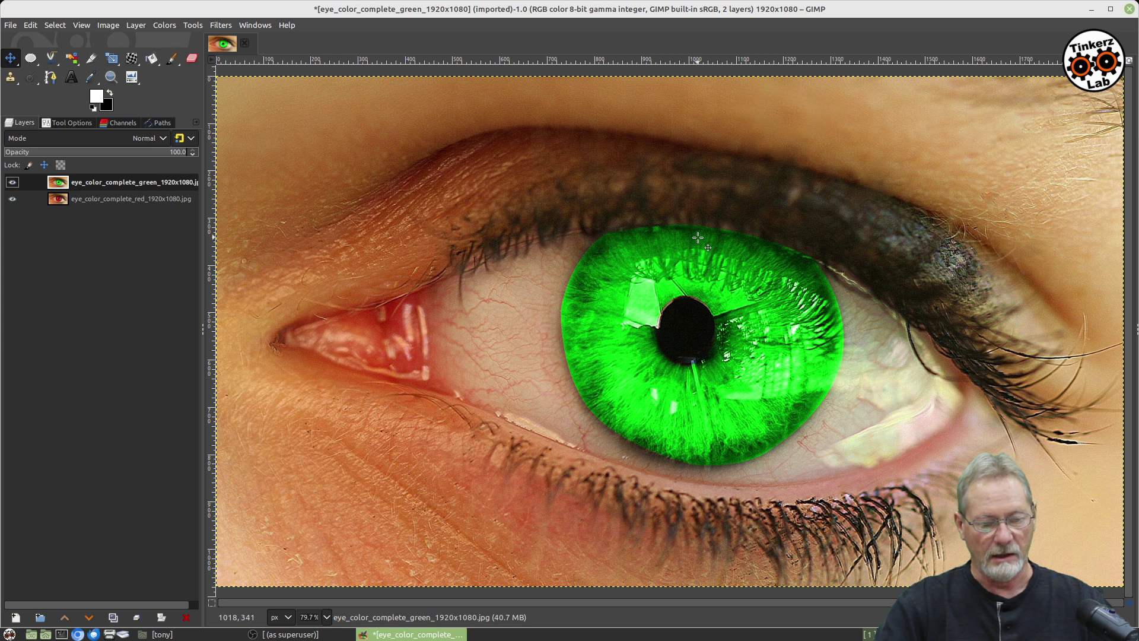
right_click(476, 175)
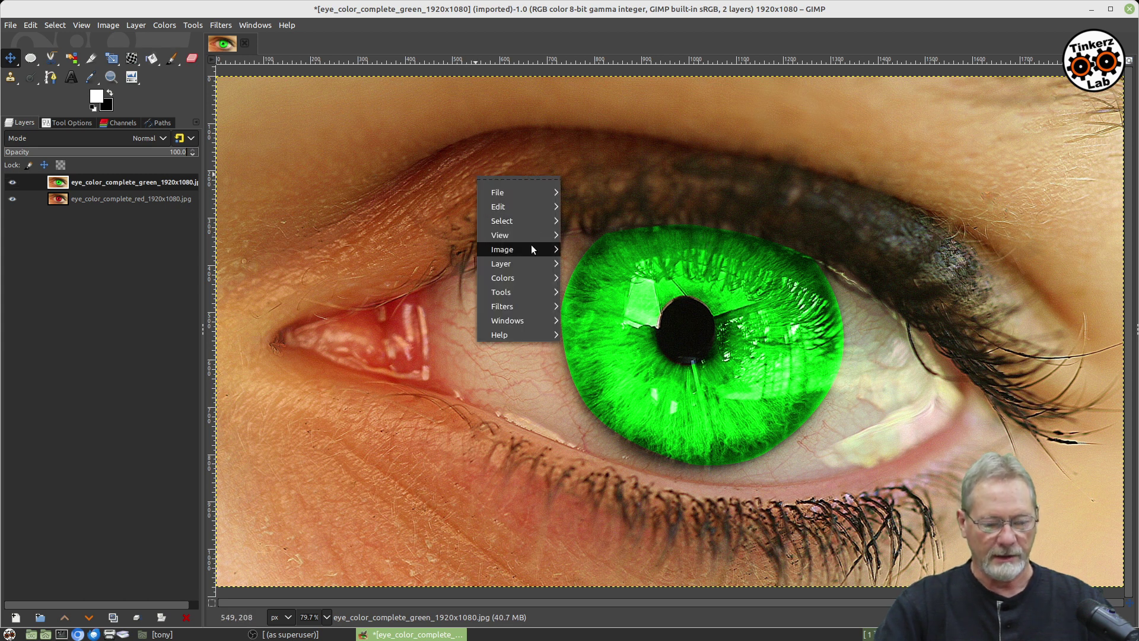
mouse_move(526, 265)
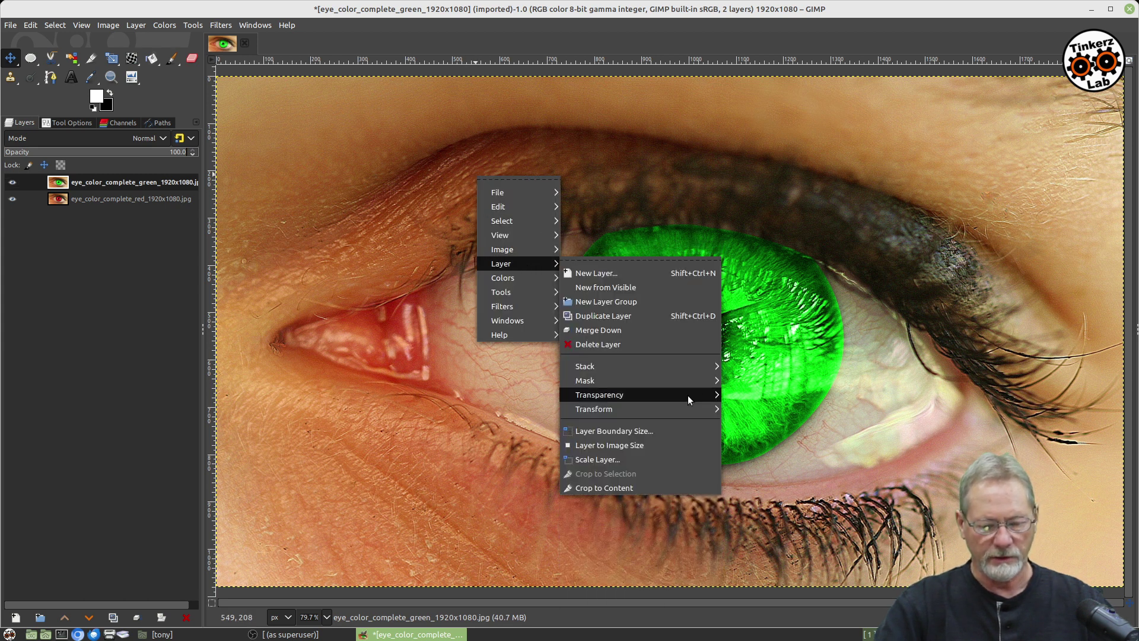
mouse_move(688, 396)
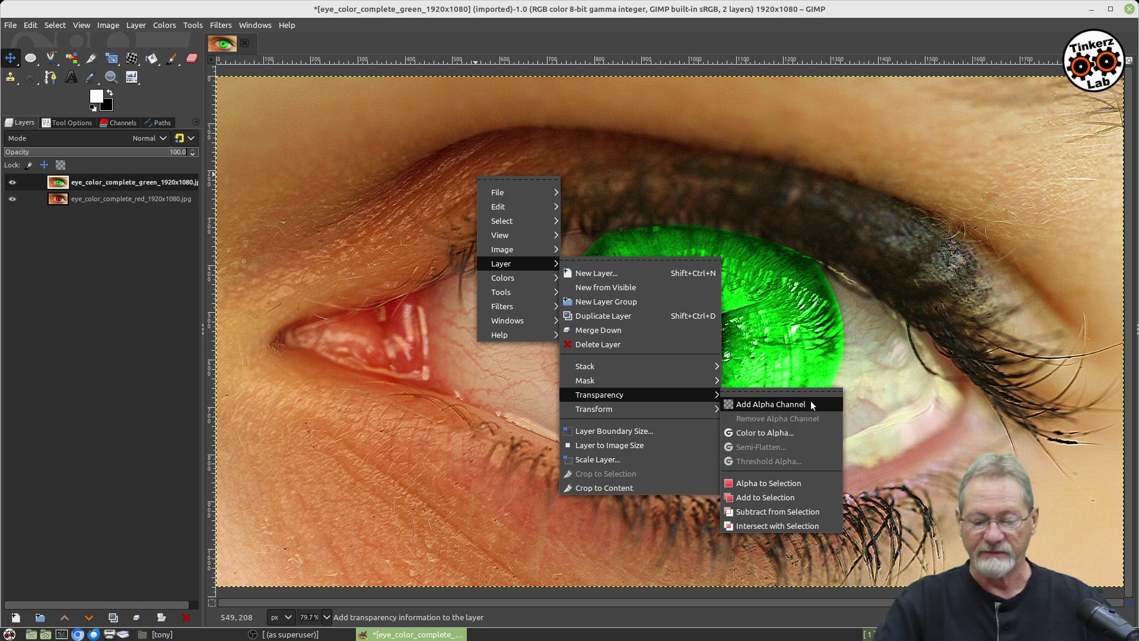
click(781, 282)
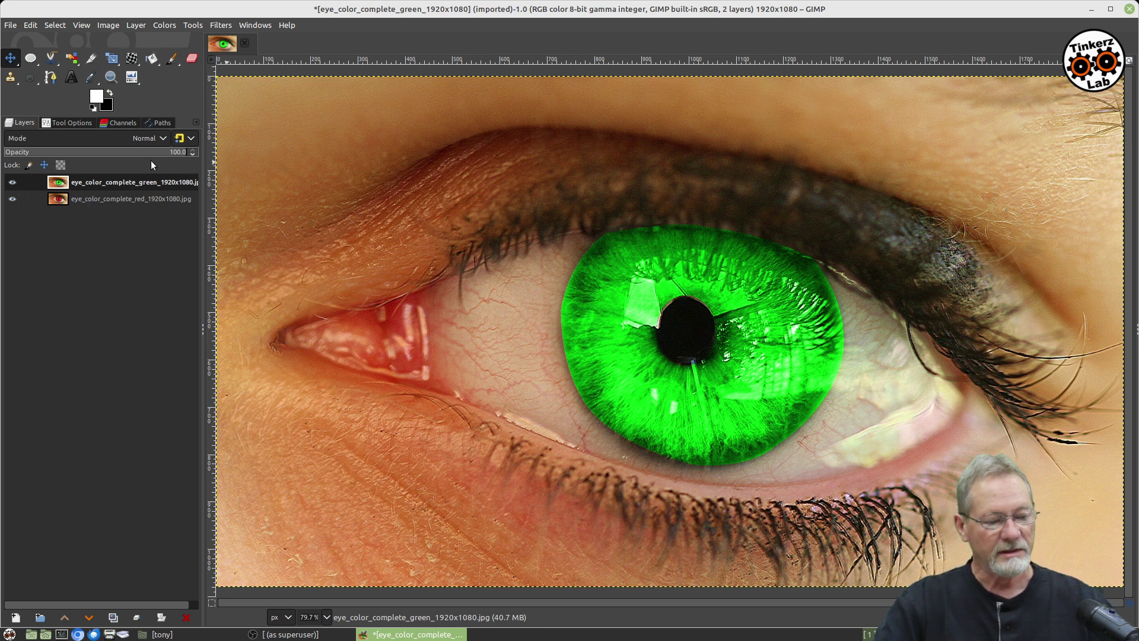
Select an elliptical area around the iris on the green eye layer and delete its contents.
click(30, 58)
drag(466, 174, 931, 525)
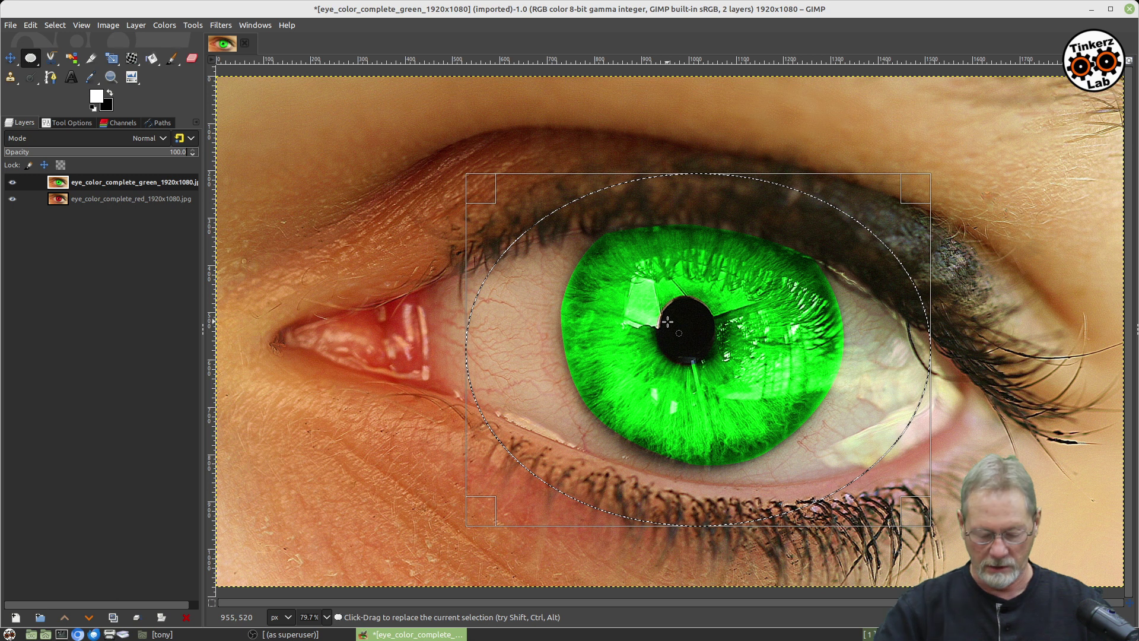
key(Return)
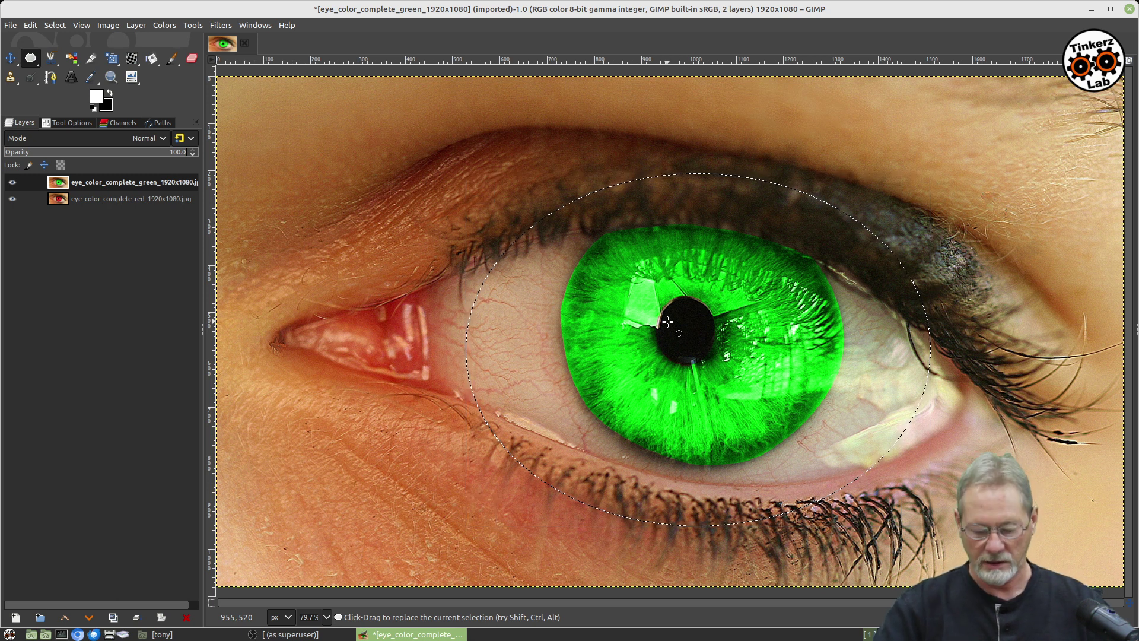
key(Delete)
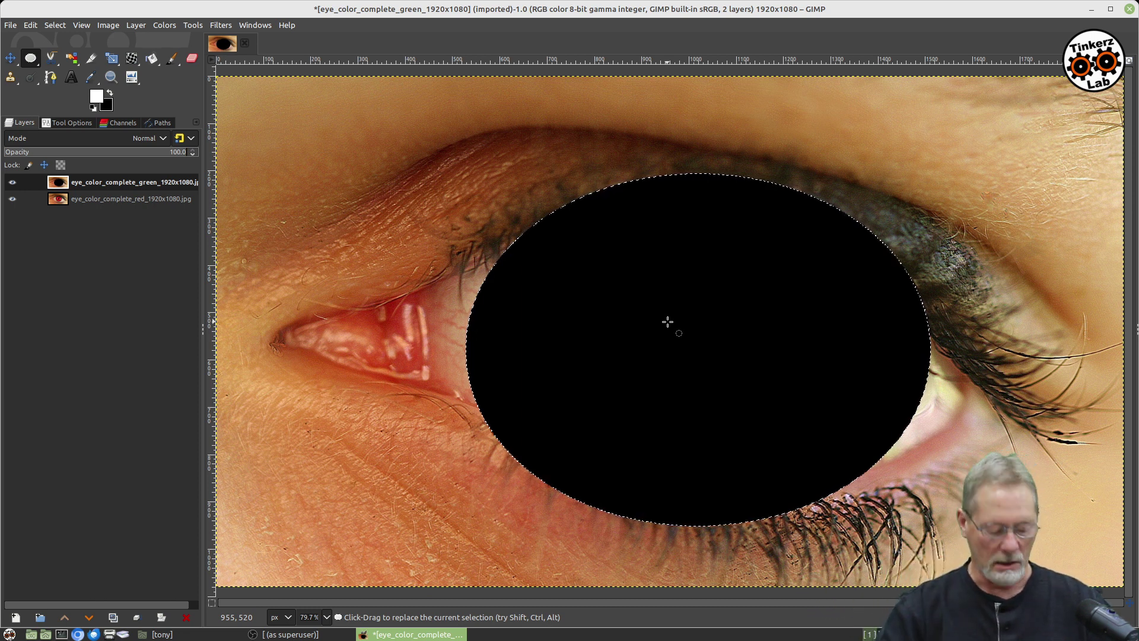
Undo the elliptical deletion on the green eye layer and remove the selection.
key(ctrl+z)
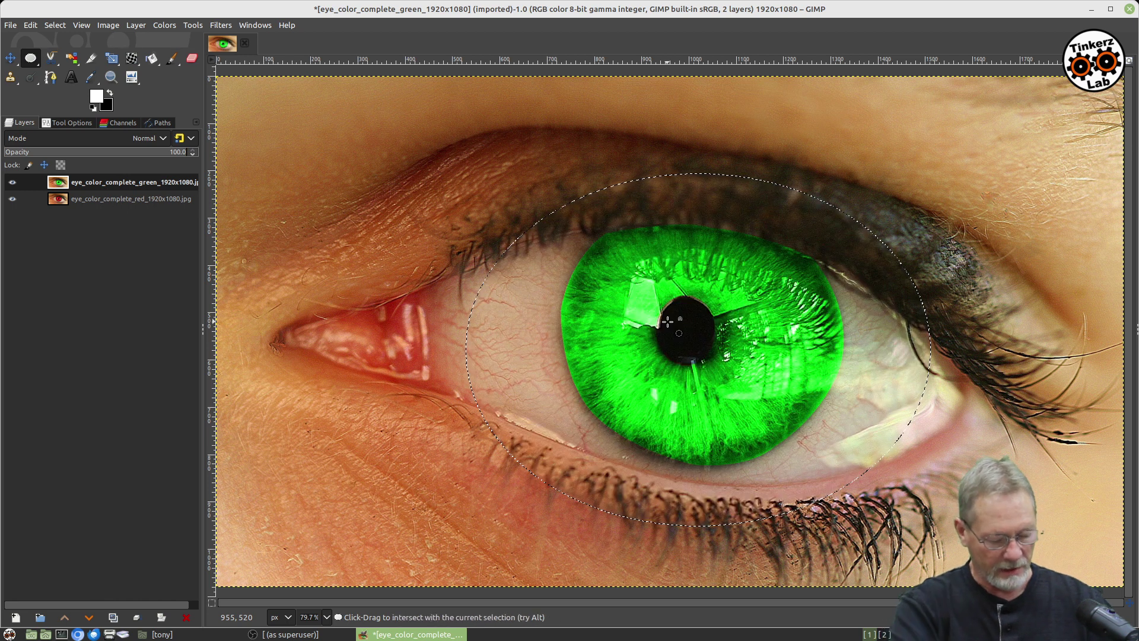
key(ctrl+shift+a)
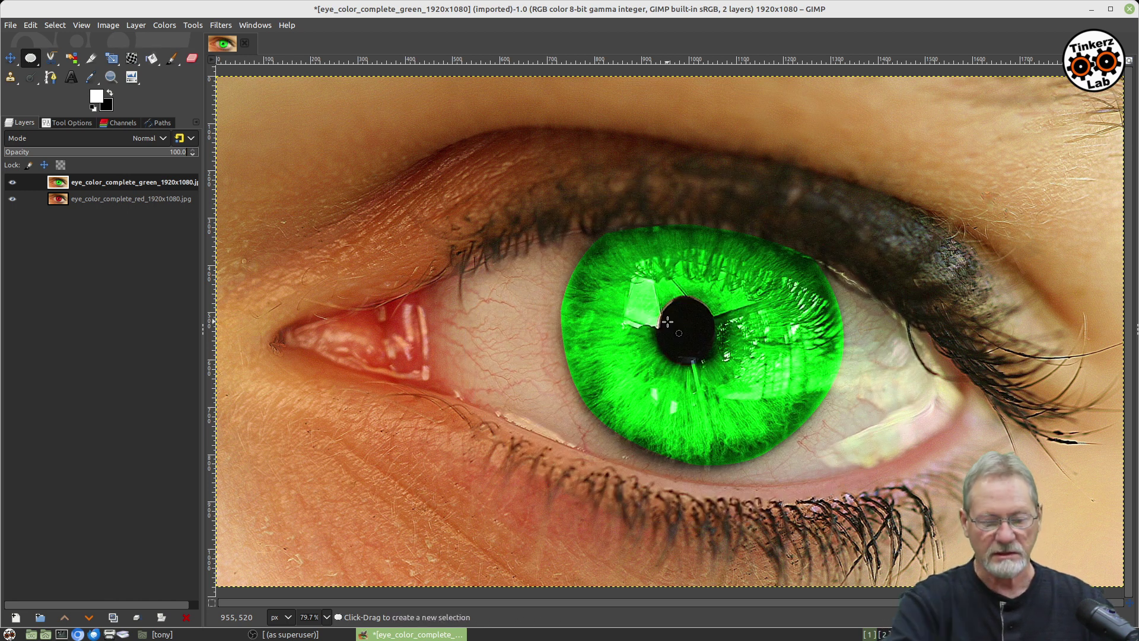
Add an alpha channel to the green eye layer.
right_click(447, 194)
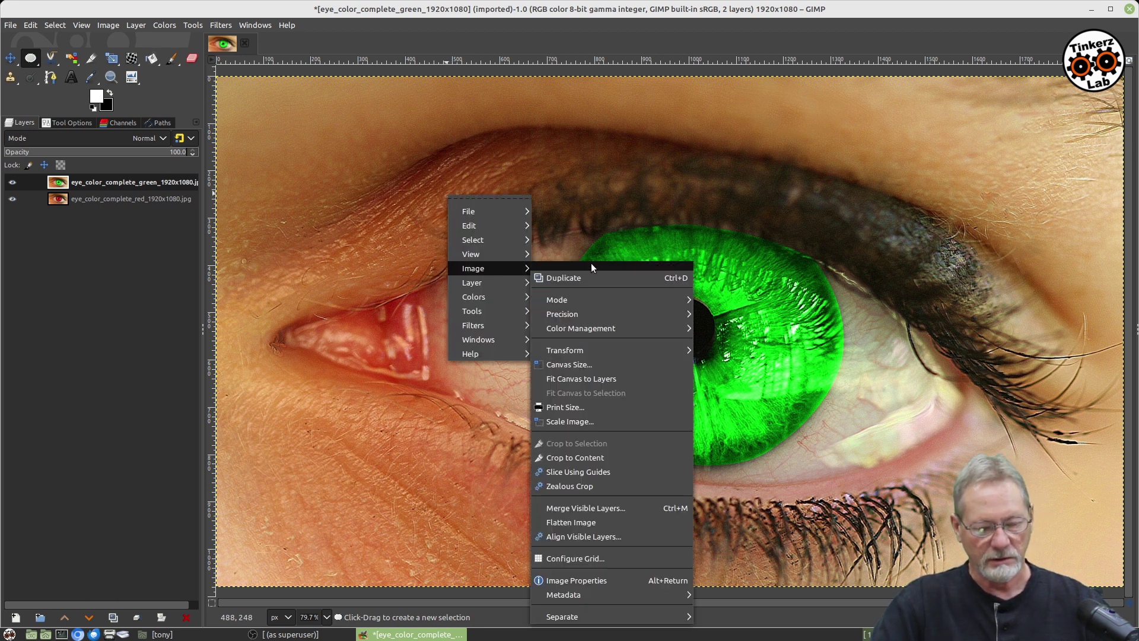
mouse_move(504, 282)
mouse_move(601, 412)
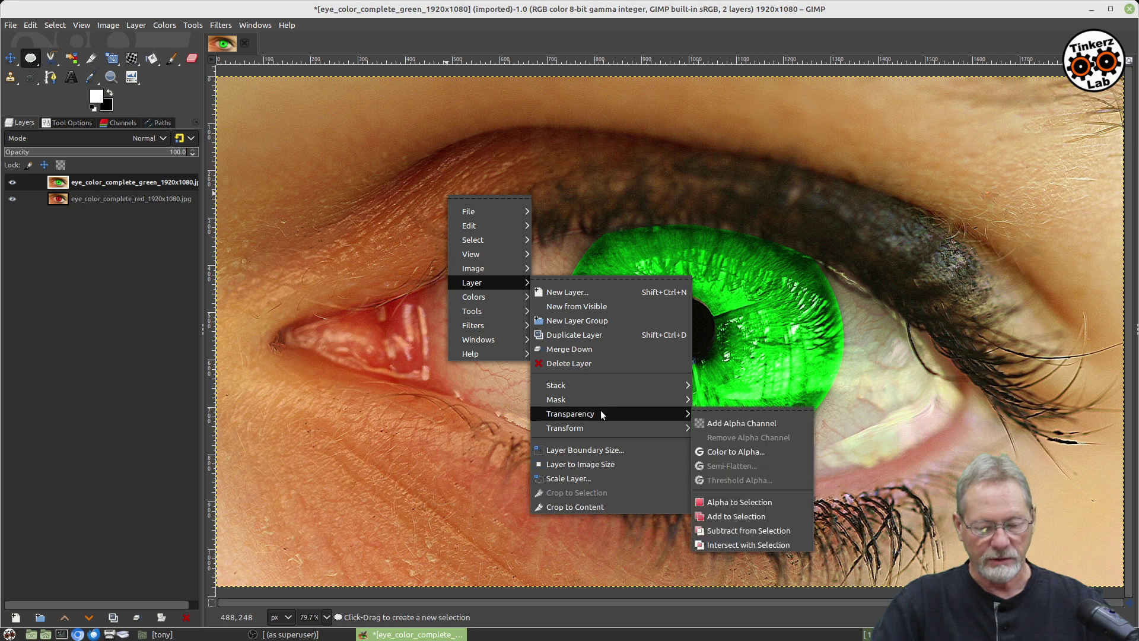
click(700, 422)
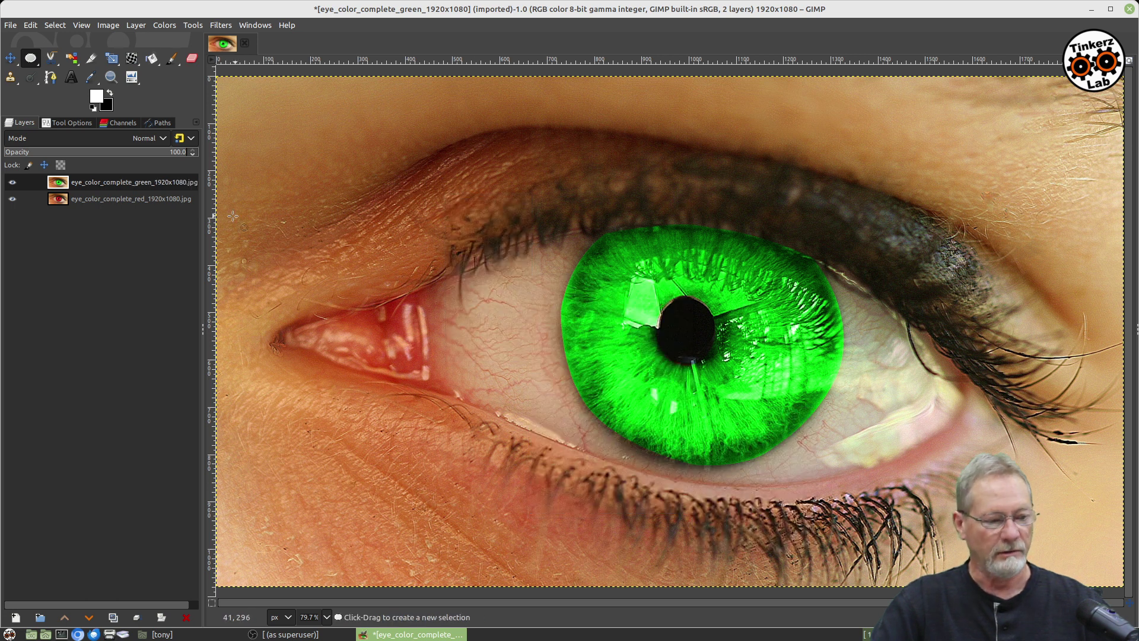
Delete an elliptical area around the iris on the green eye layer and remove the selection.
click(33, 59)
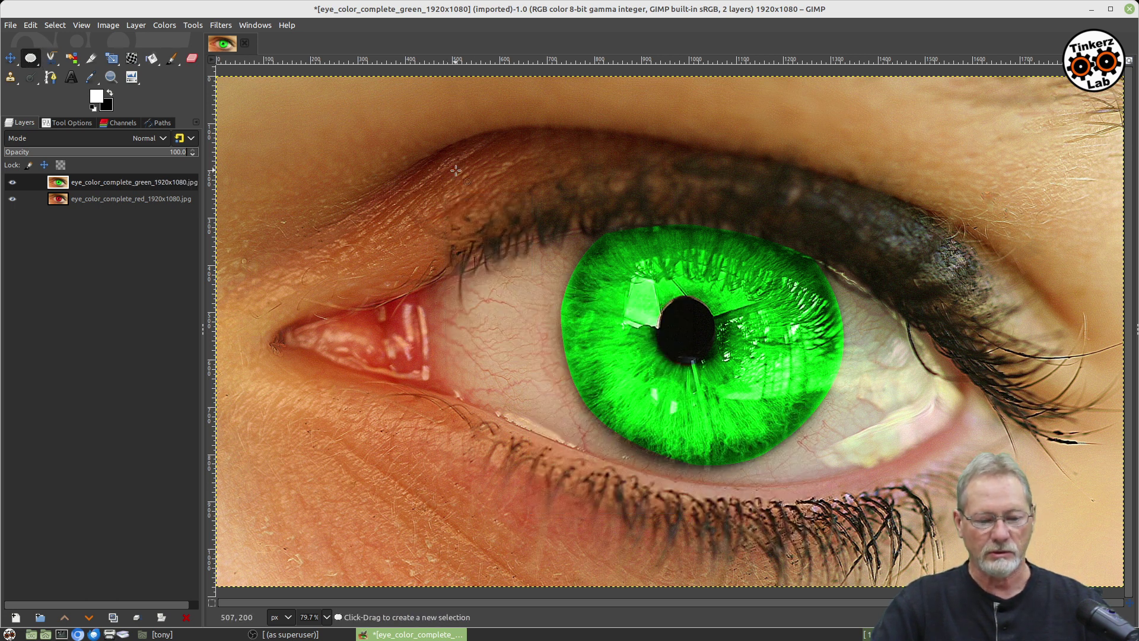
drag(455, 171, 943, 517)
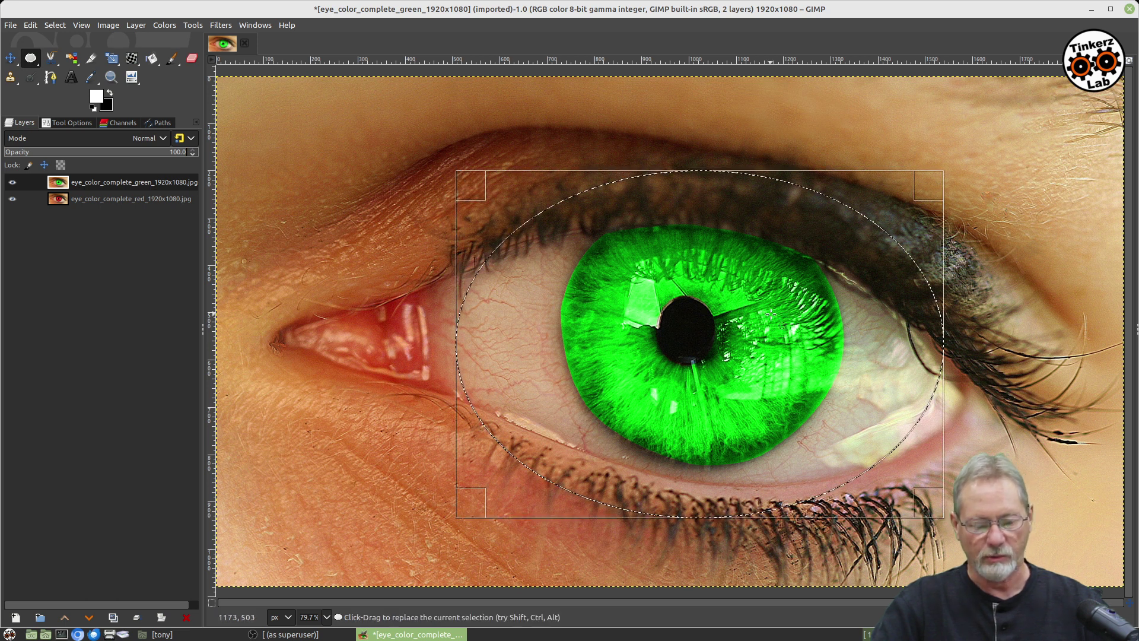
key(Return)
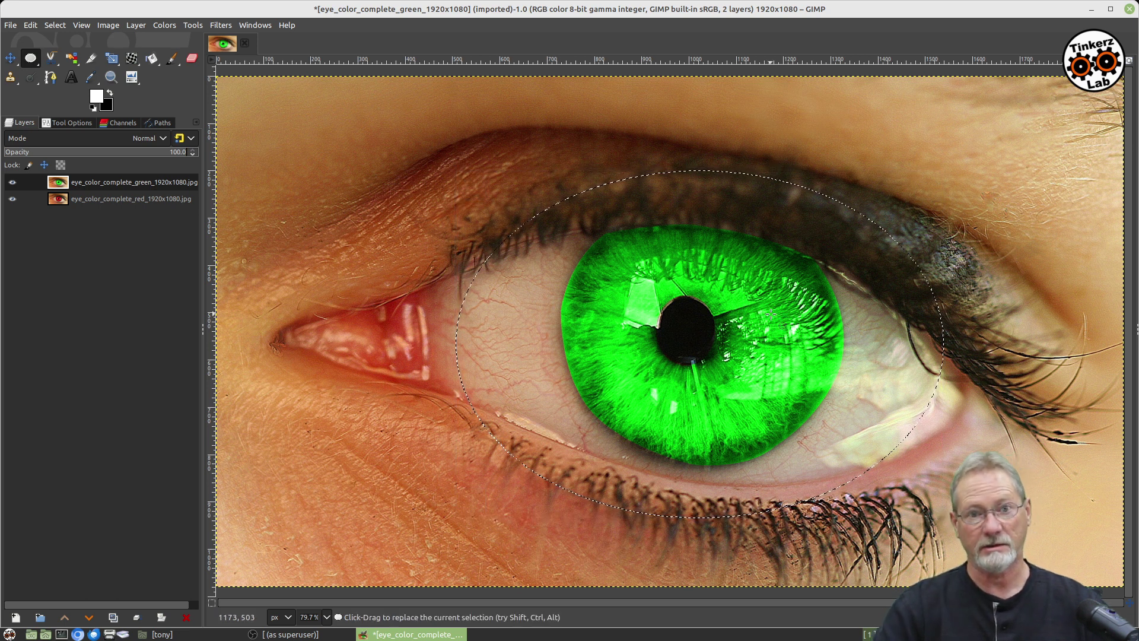
key(Delete)
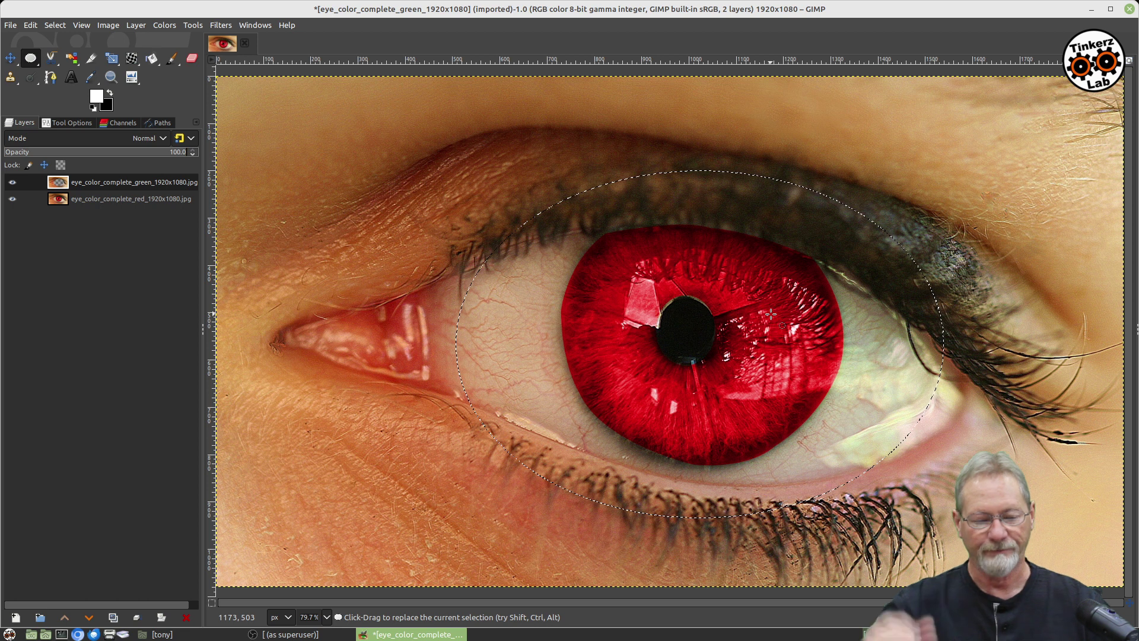
key(ctrl+shift+a)
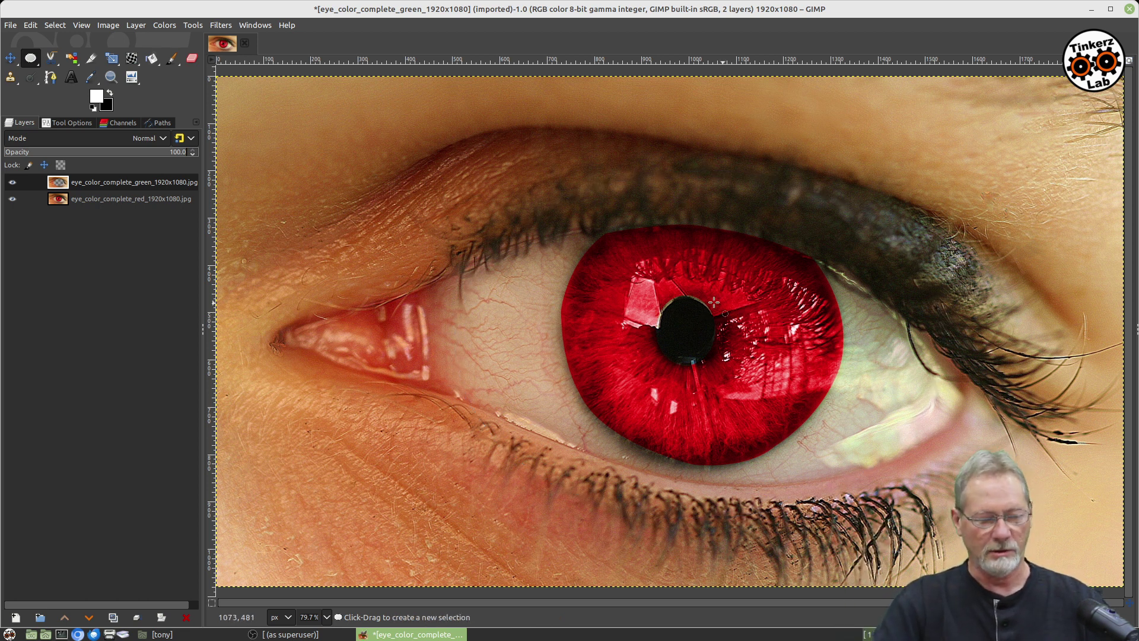
Move the red eye layer slightly down and left beneath the elliptical opening, and hide and reshow it to inspect the transparency.
click(83, 199)
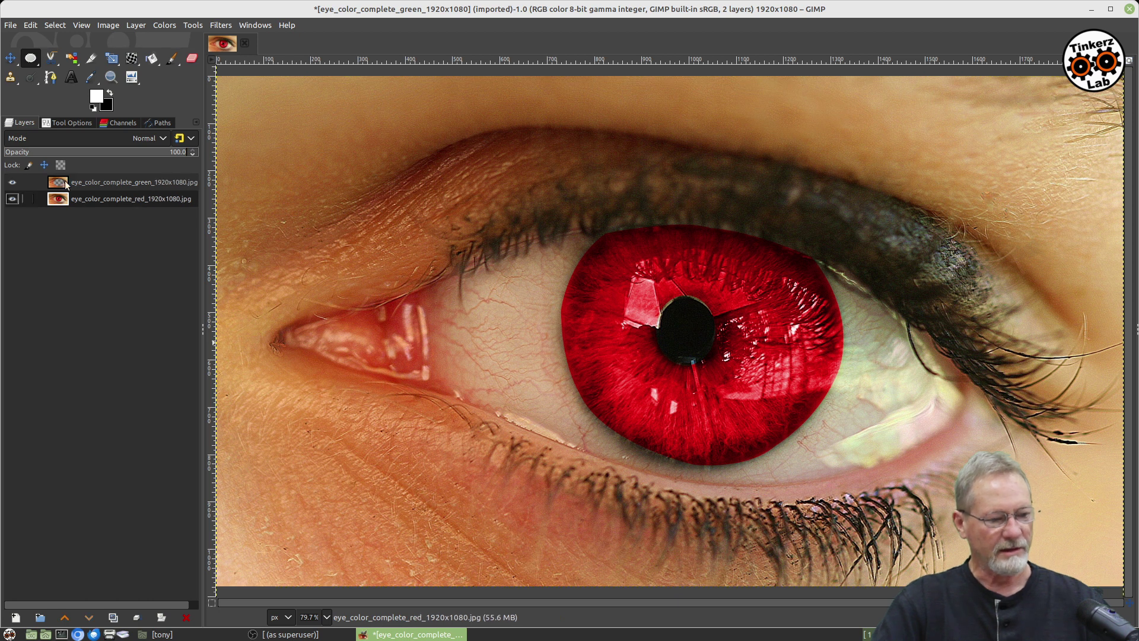
click(11, 58)
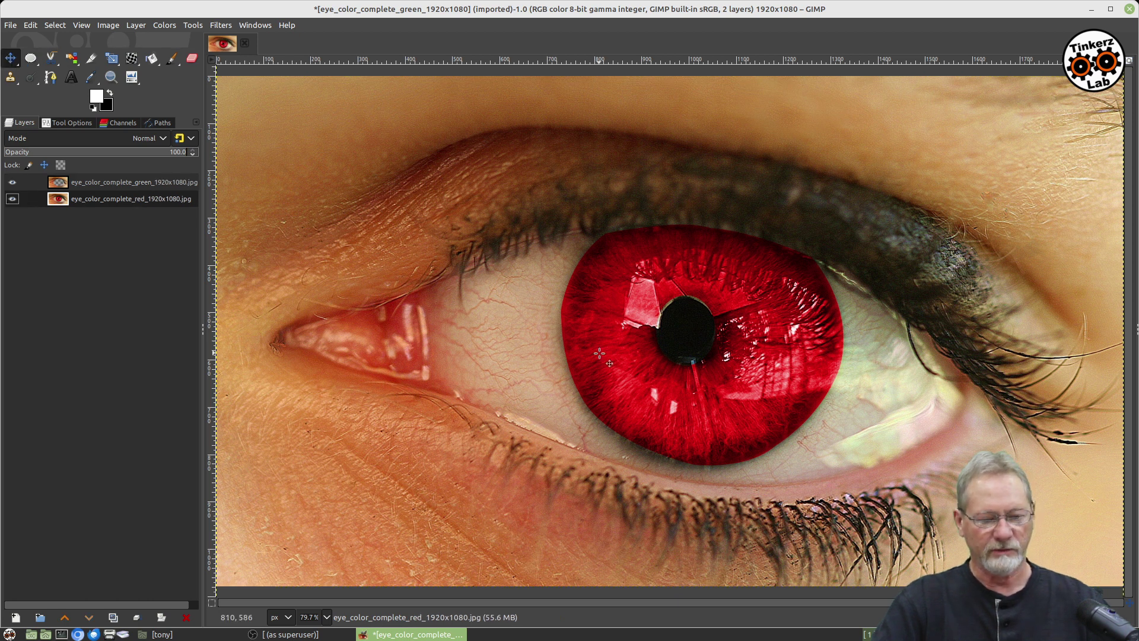
drag(610, 333, 578, 368)
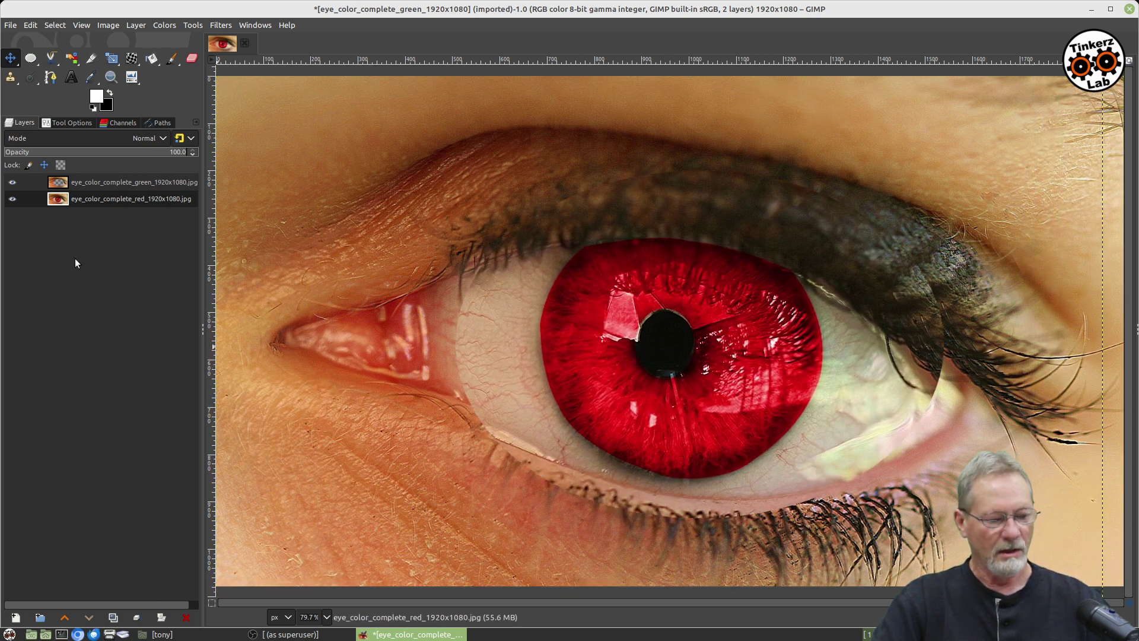
click(12, 199)
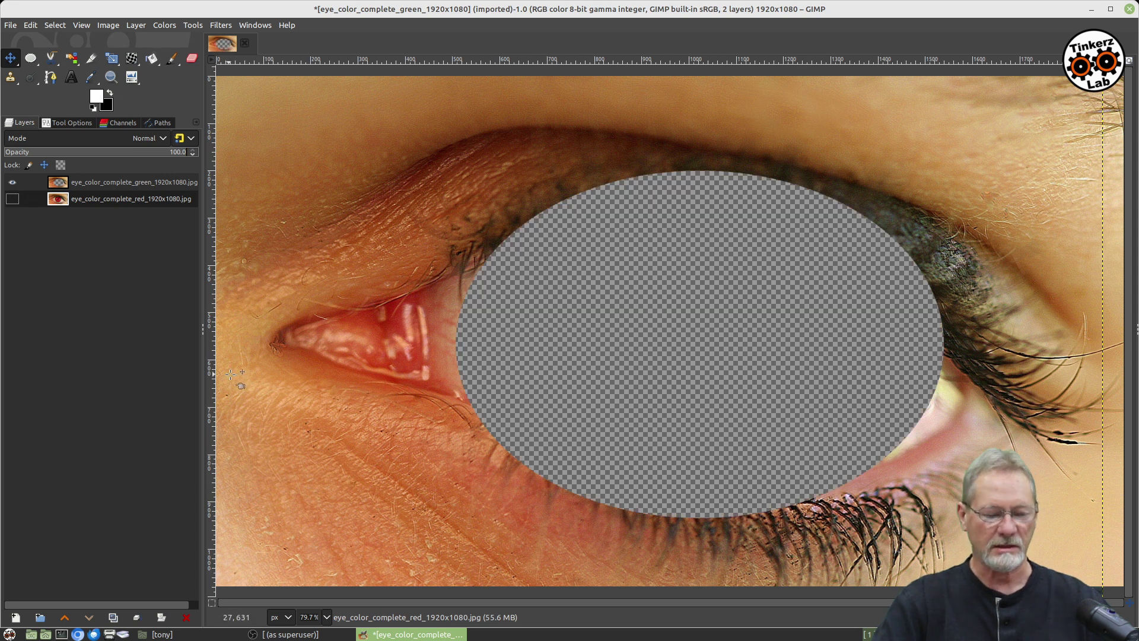
click(12, 199)
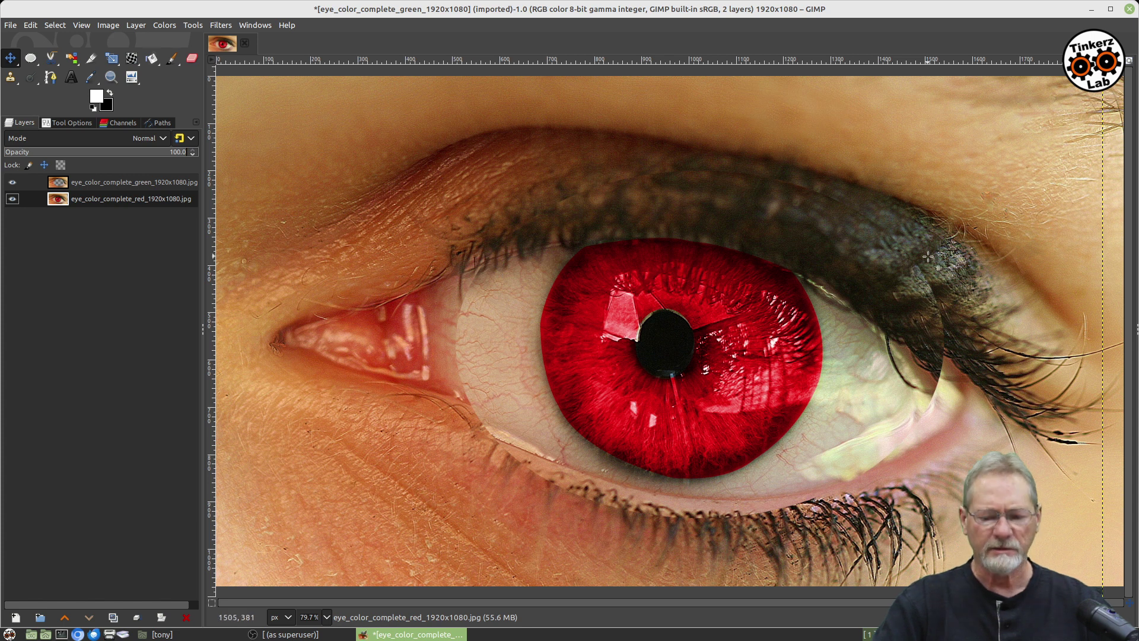